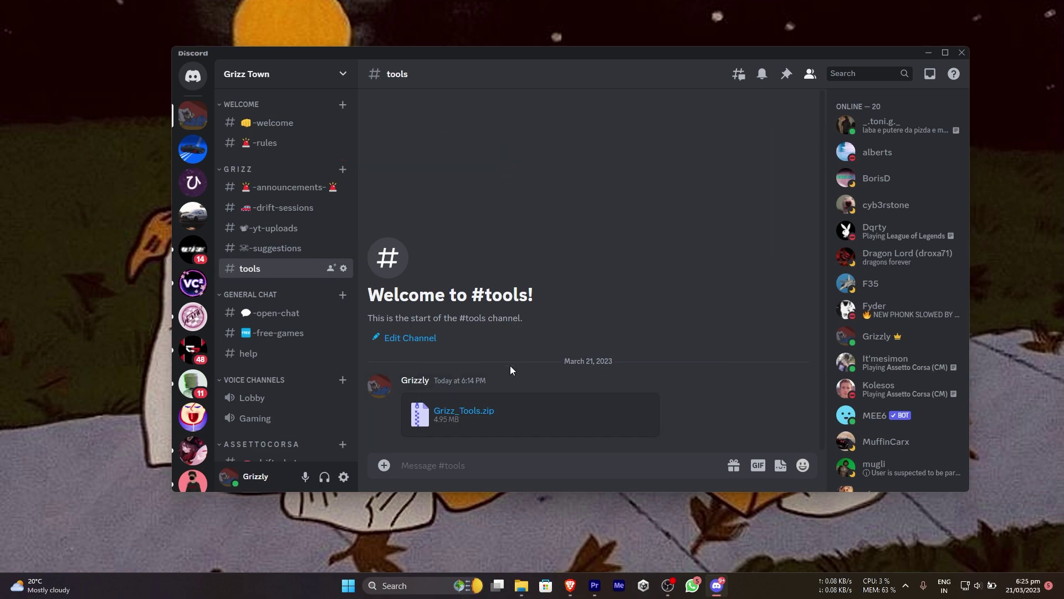
Download Grizz_Tools.zip from the tools channel, accepting the download prompts, and open the folder containing the downloaded archive.
click(466, 413)
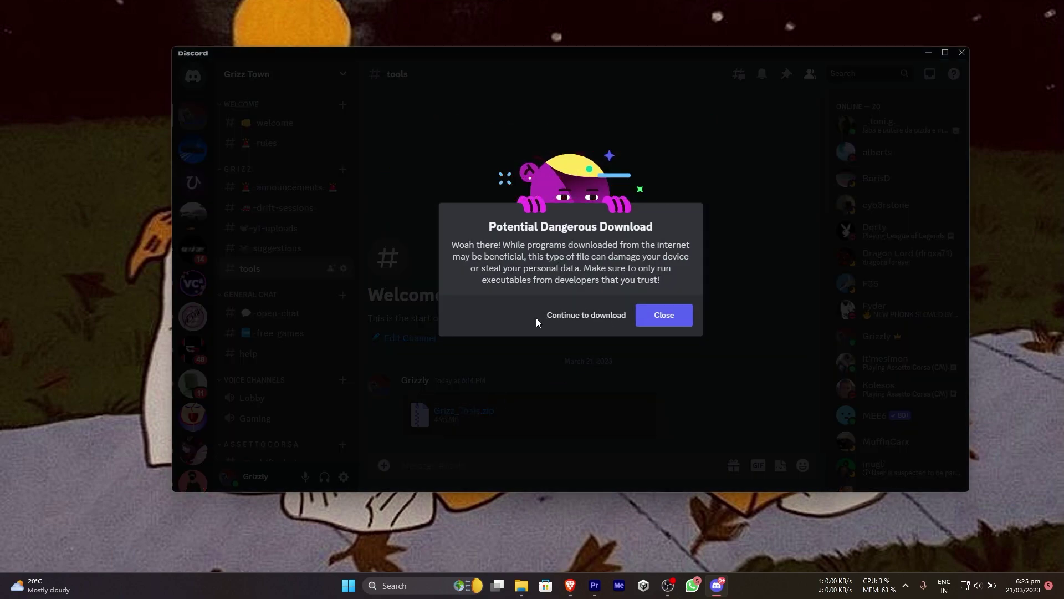
click(592, 315)
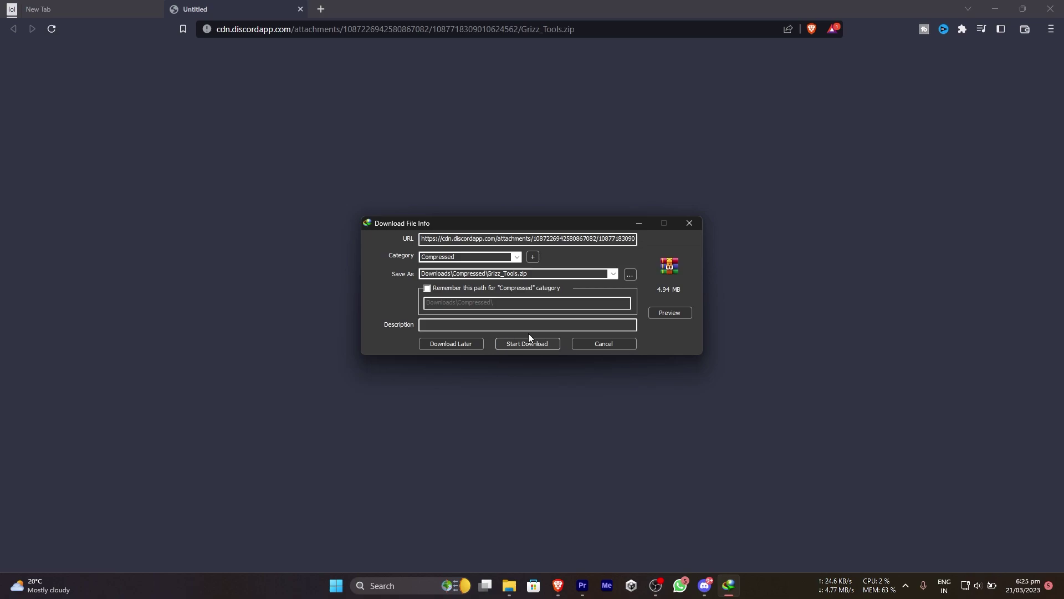
click(528, 347)
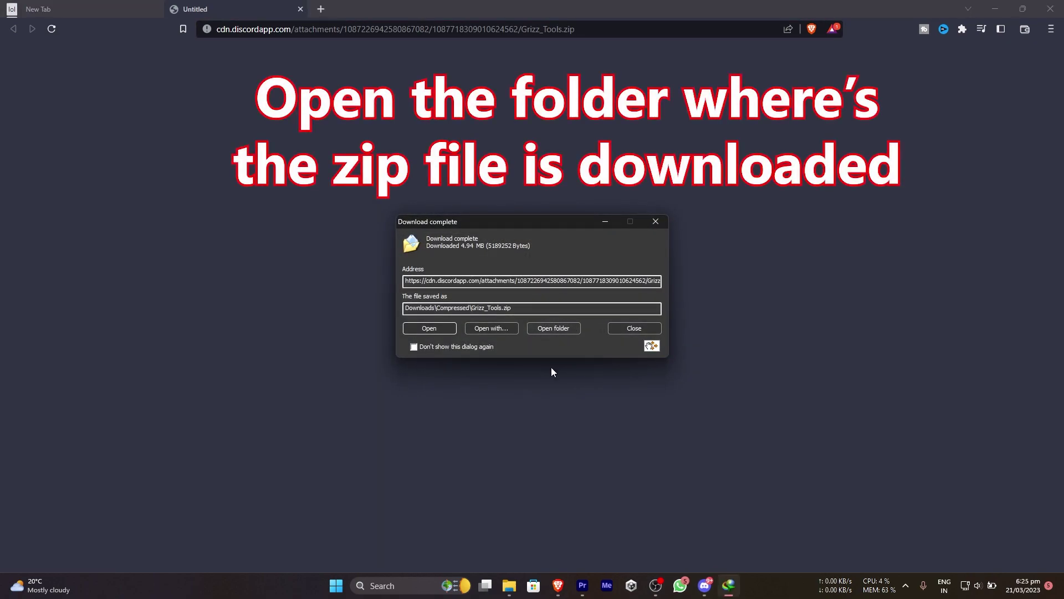
click(554, 328)
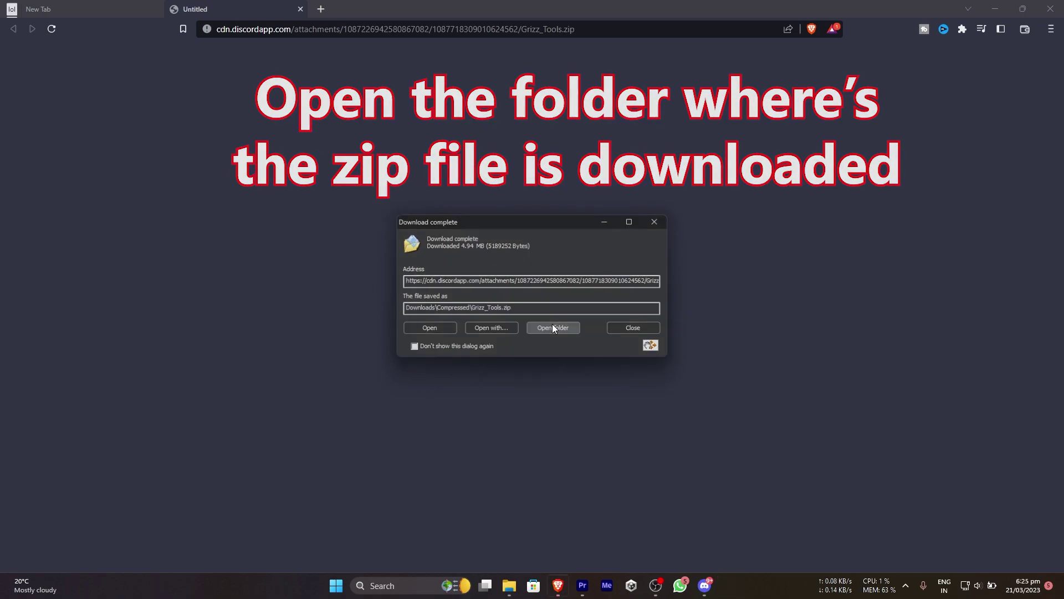
scroll(312, 341, up, 5)
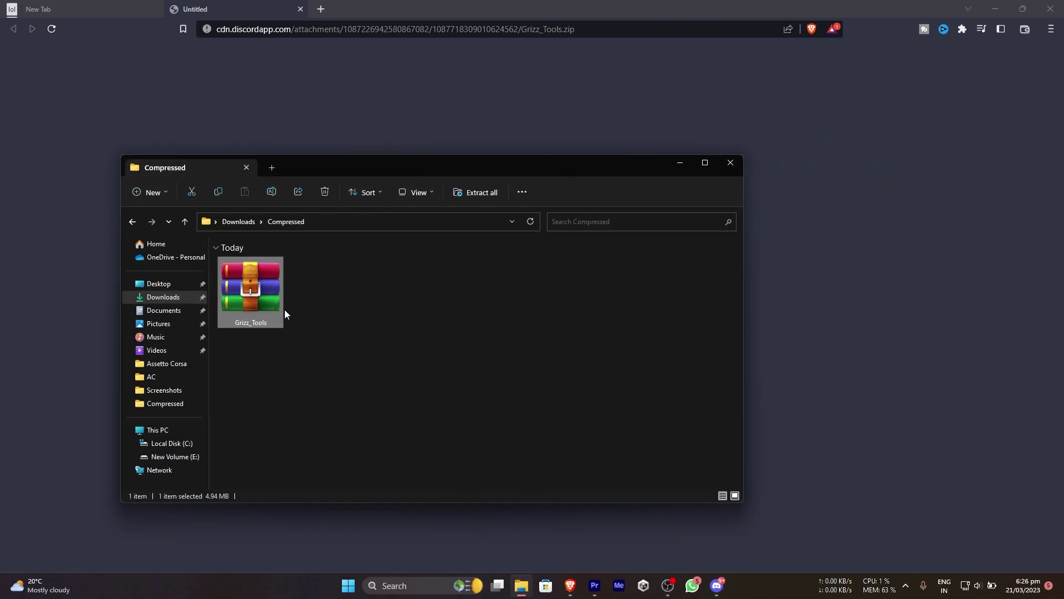
Extract the Grizz_Tools archive with WinRAR into its own Grizz_Tools folder in the same location.
right_click(266, 301)
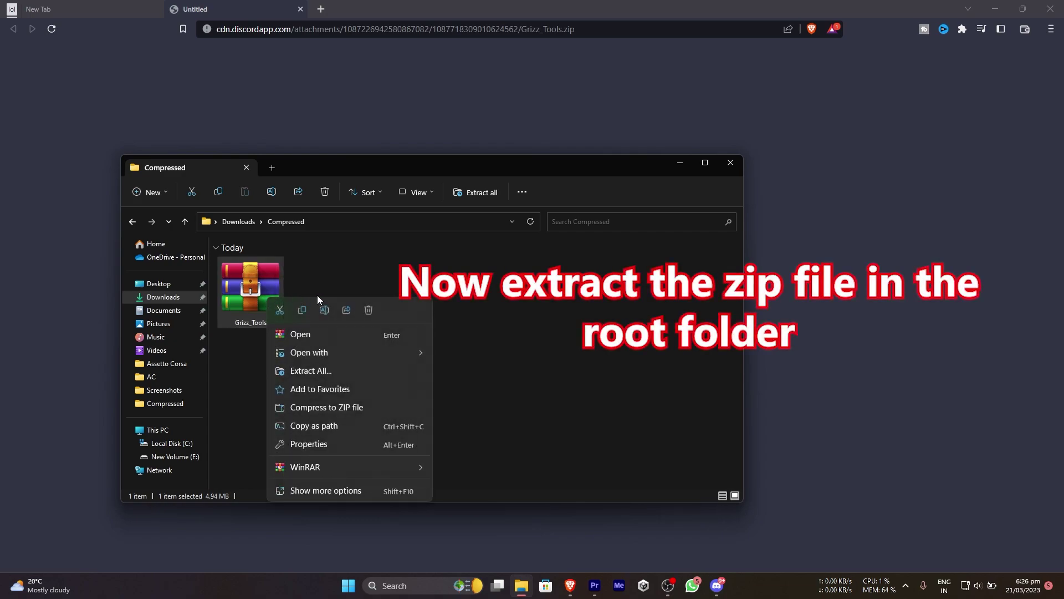
mouse_move(398, 464)
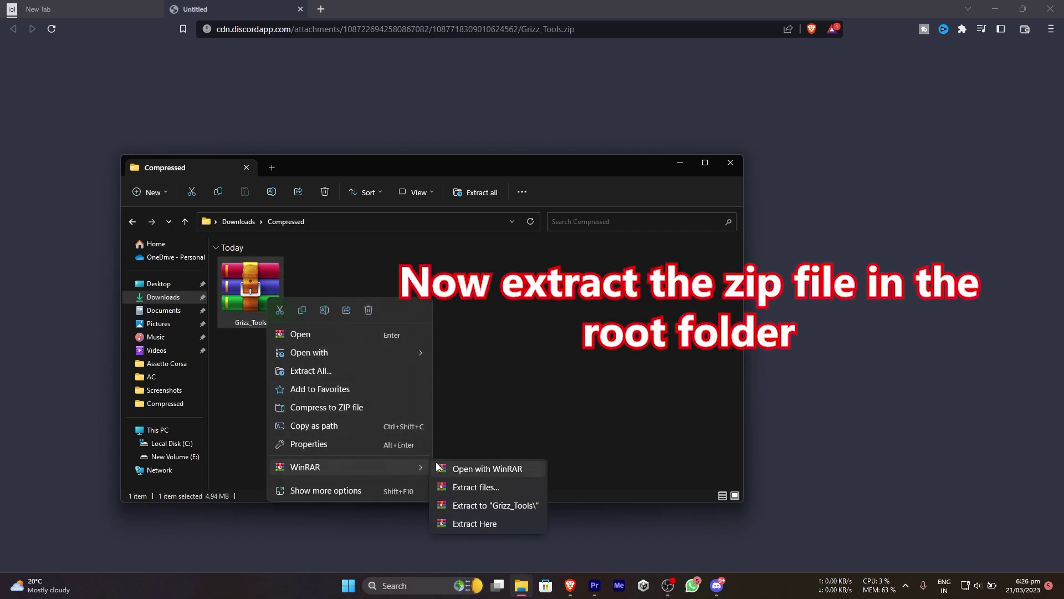
click(484, 506)
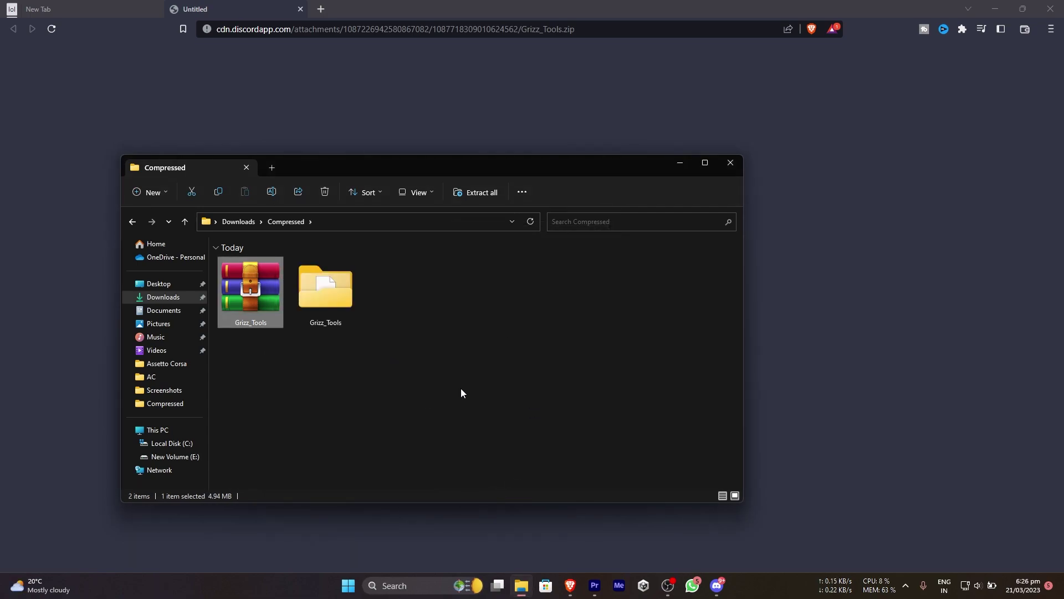
Run KeyboardSplitter from the extracted Grizz_Tools folder and agree to install its required built-in drivers.
double_click(340, 300)
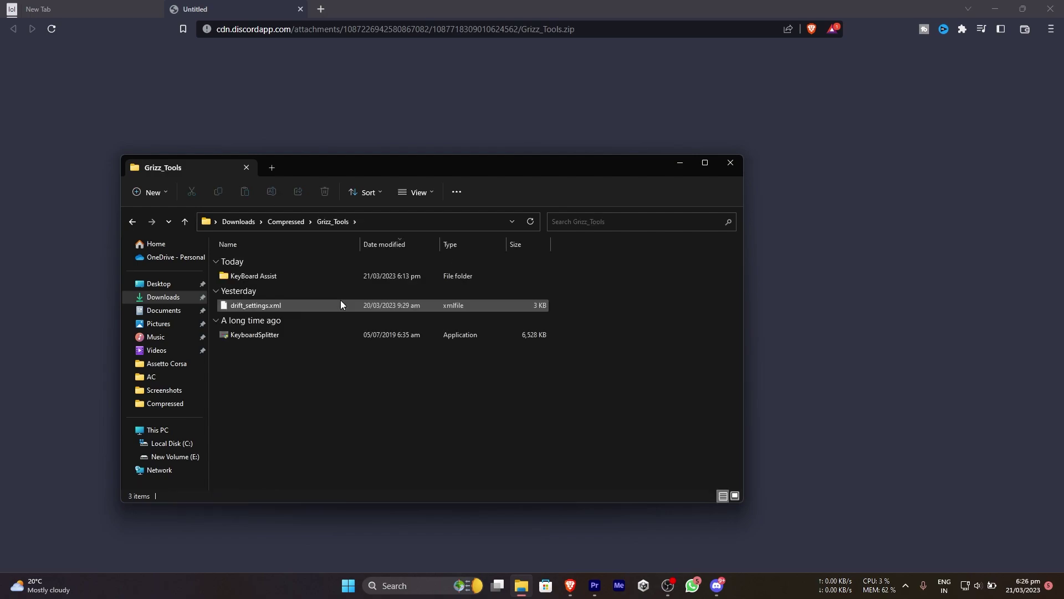
click(298, 334)
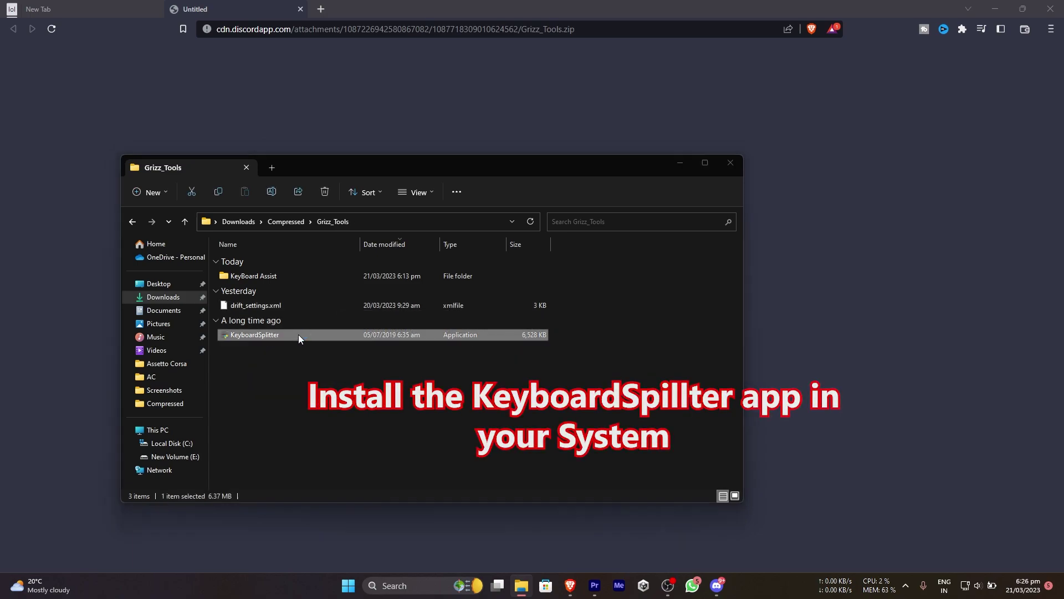
key(Return)
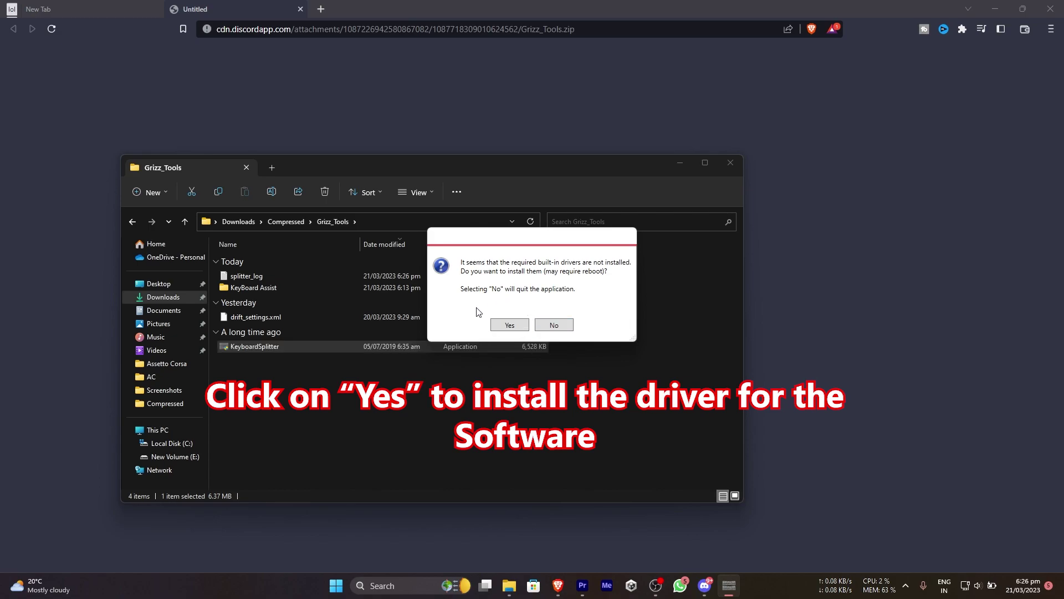
click(510, 327)
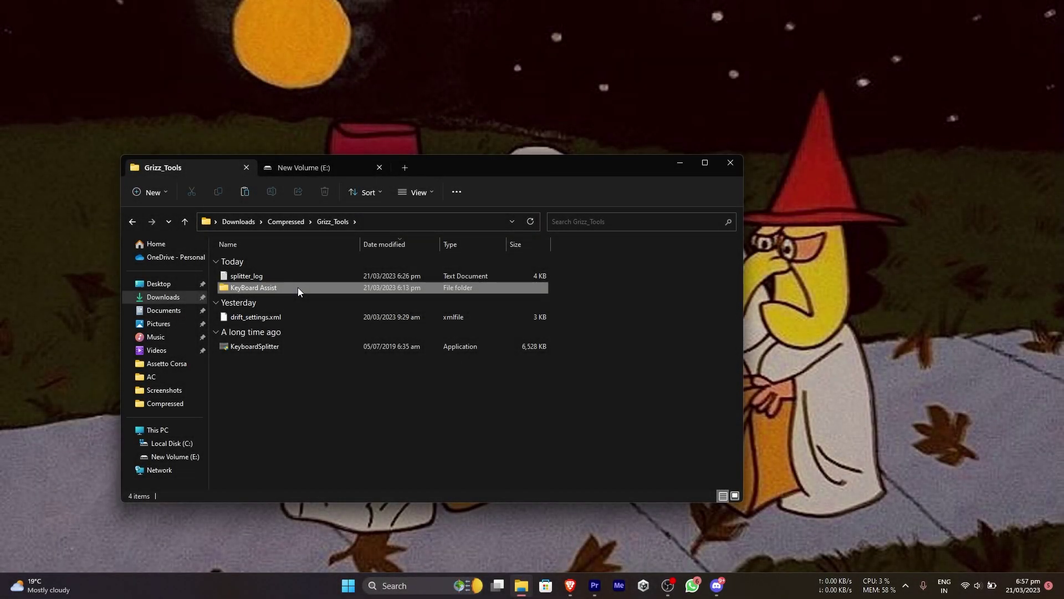
Copy the KeyBoard Assist folder and open Steam\steamapps\common\assettocorsa\extension\lua\joypad-assist on drive E.
right_click(297, 287)
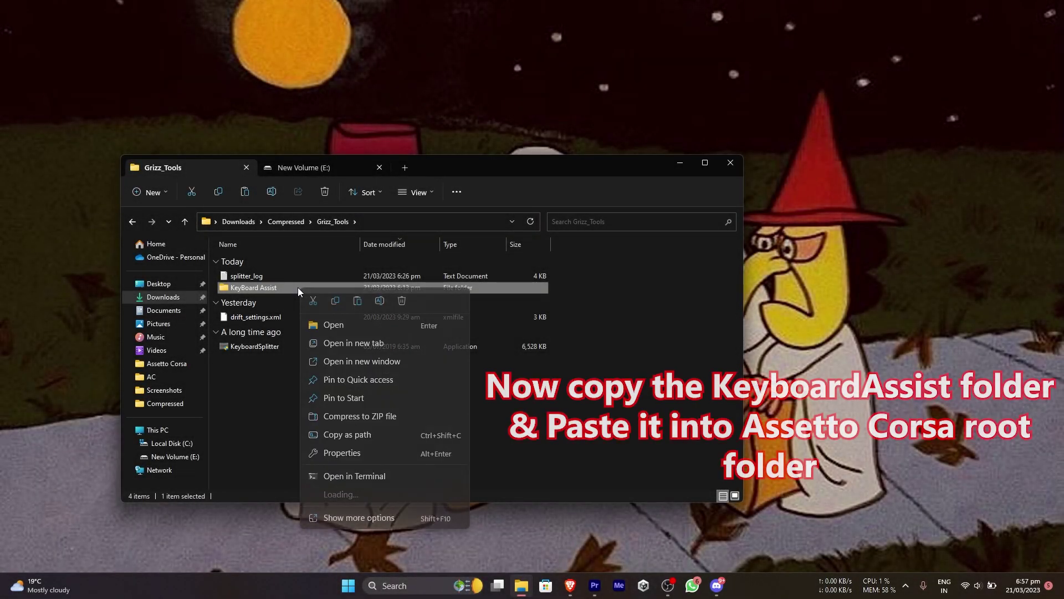
click(335, 300)
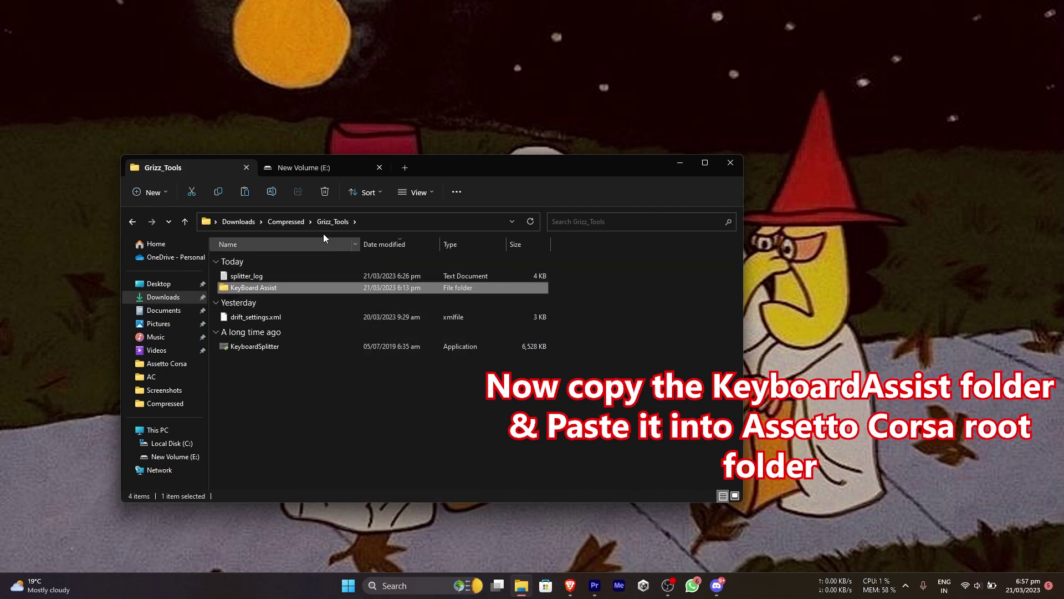
click(307, 170)
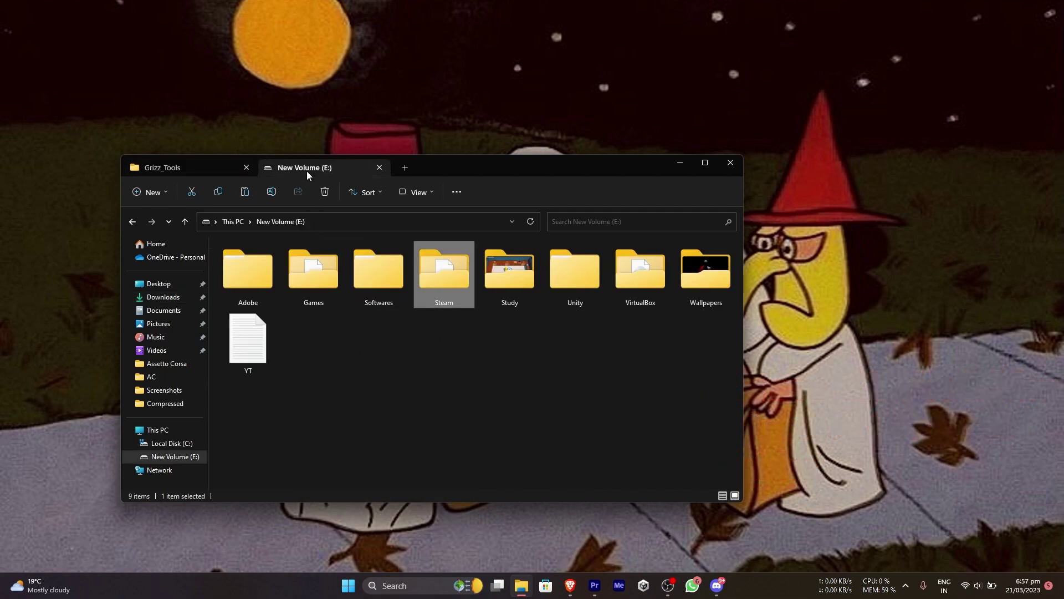
double_click(437, 272)
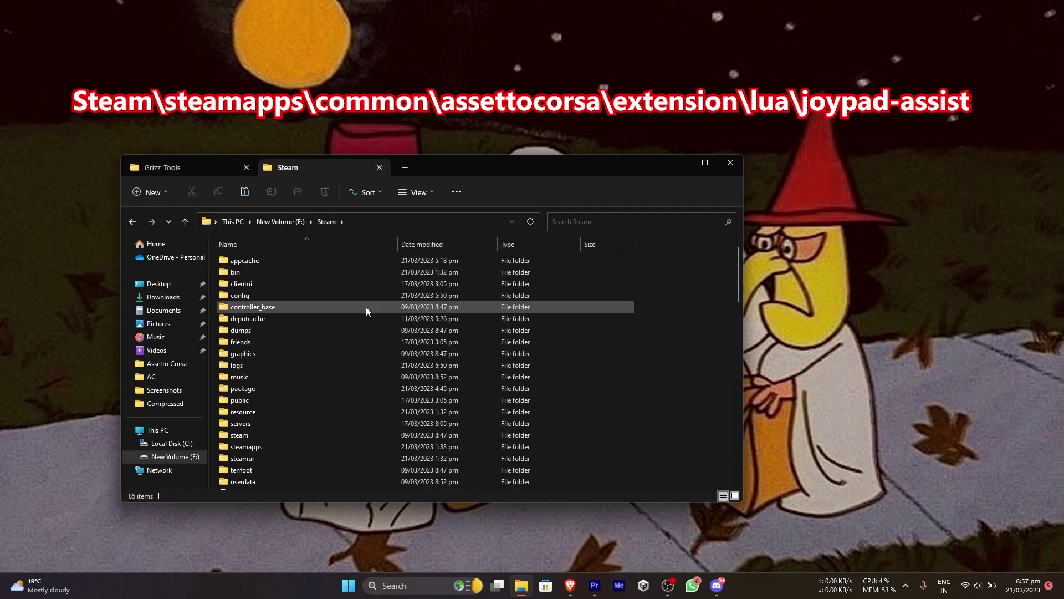
double_click(270, 445)
double_click(268, 261)
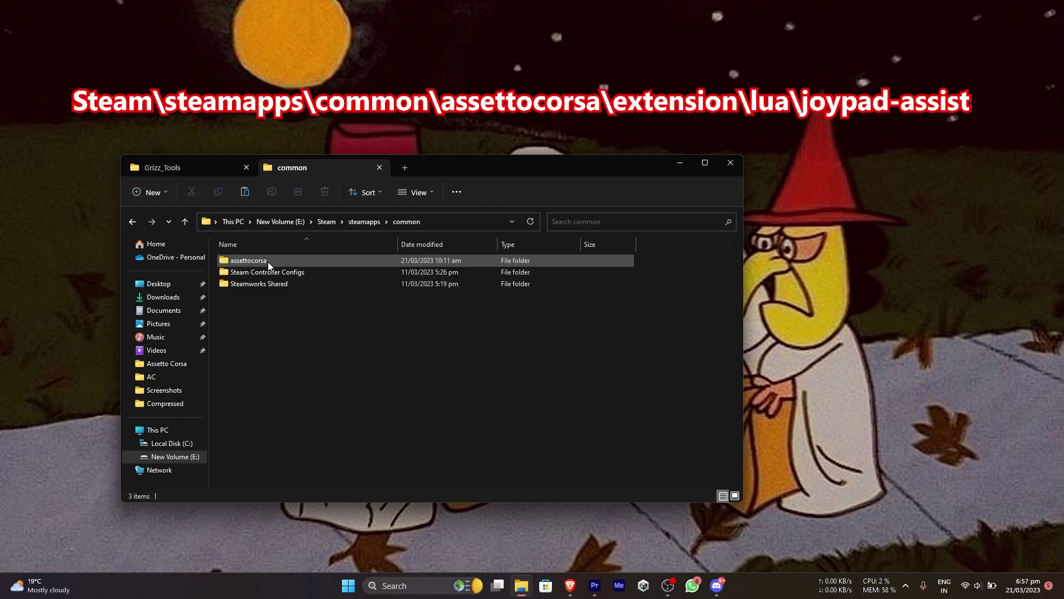
double_click(268, 262)
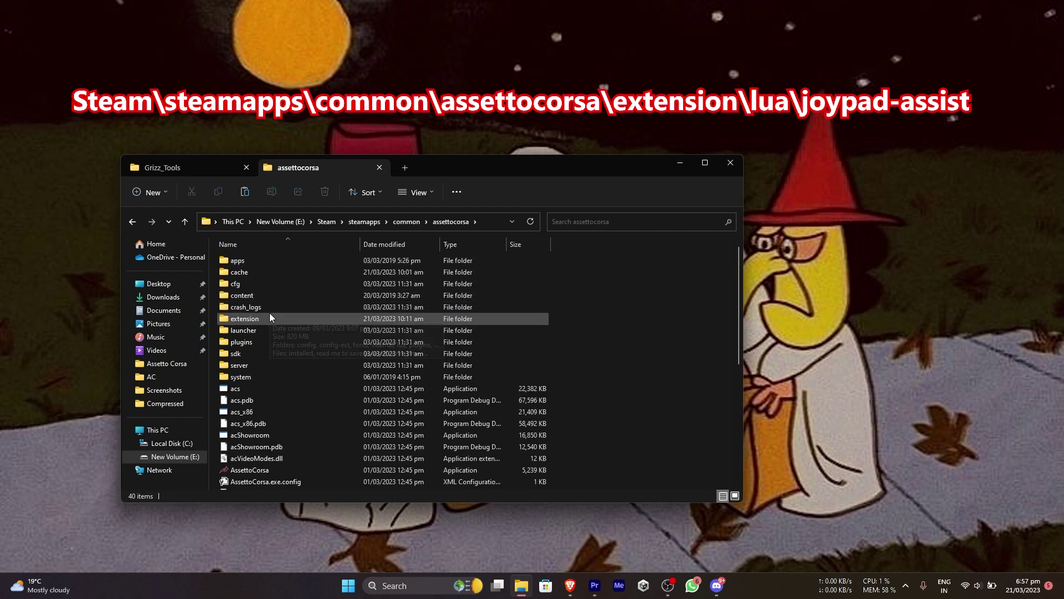
double_click(270, 315)
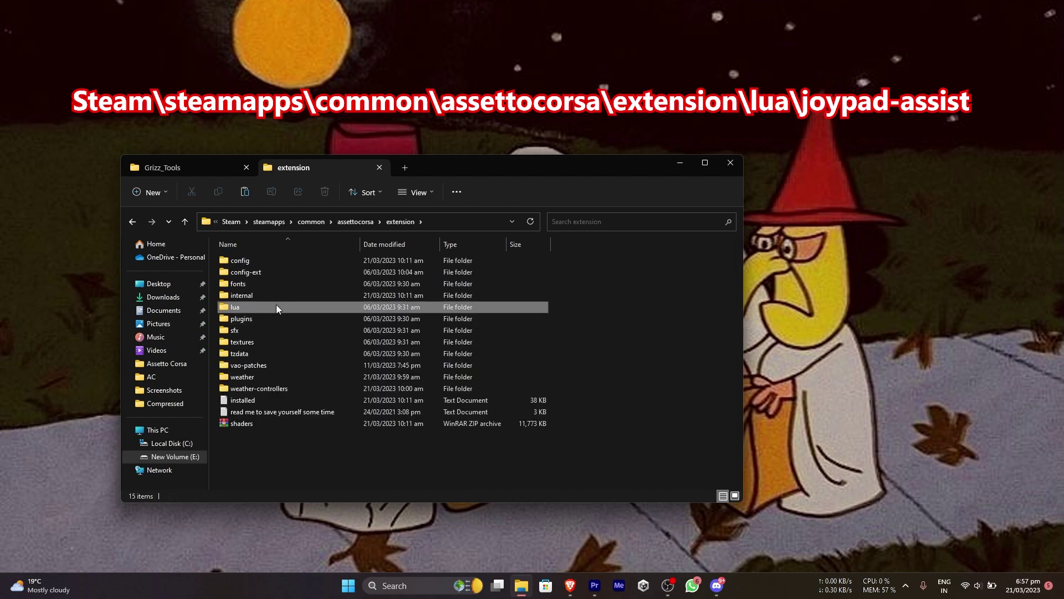
double_click(276, 306)
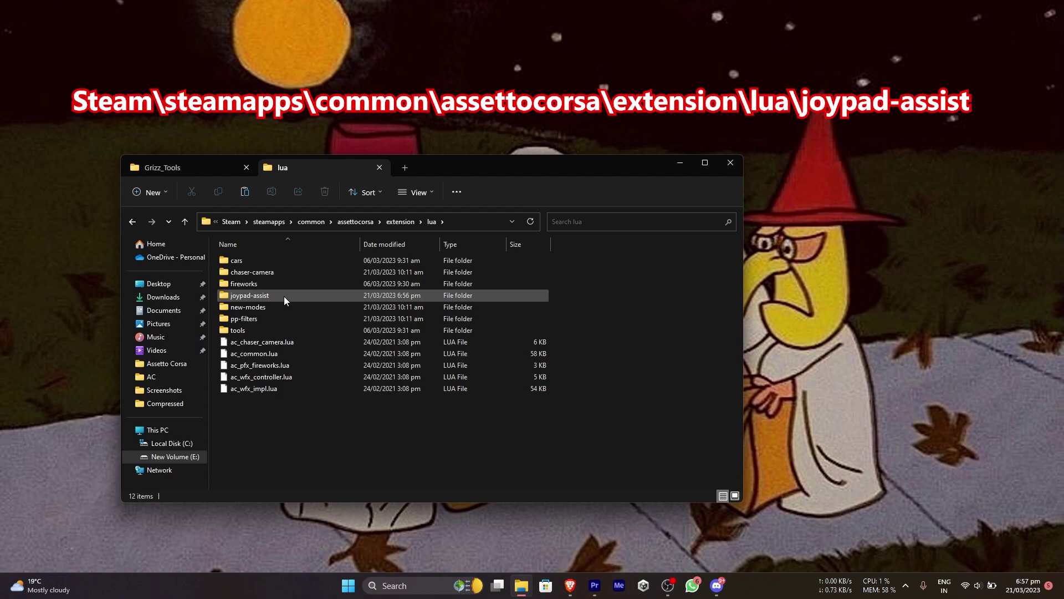
double_click(286, 296)
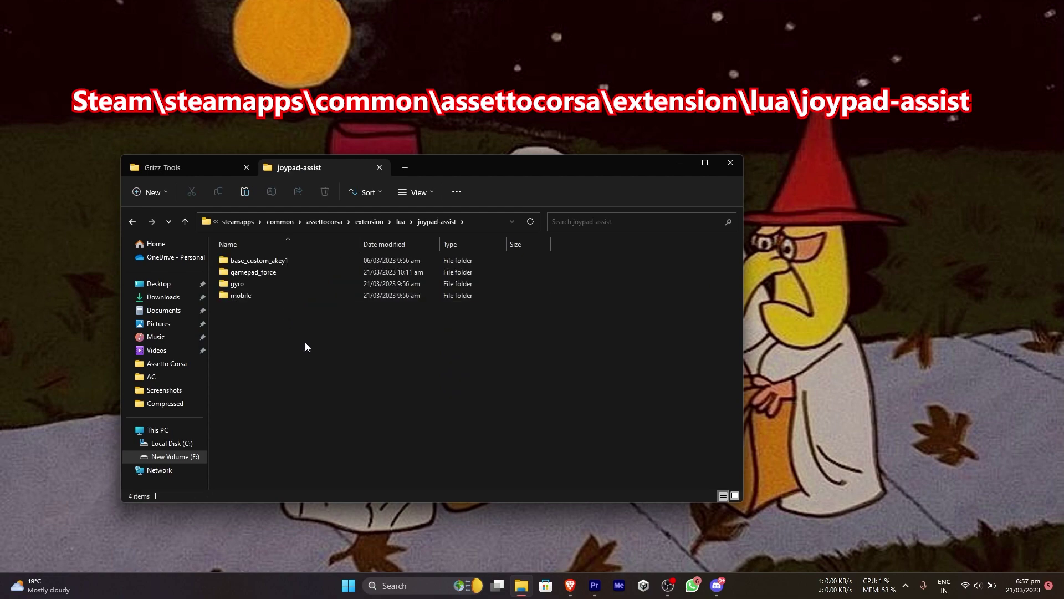
Paste the copied KeyBoard Assist folder into joypad-assist and refresh the folder contents.
key(ctrl+v)
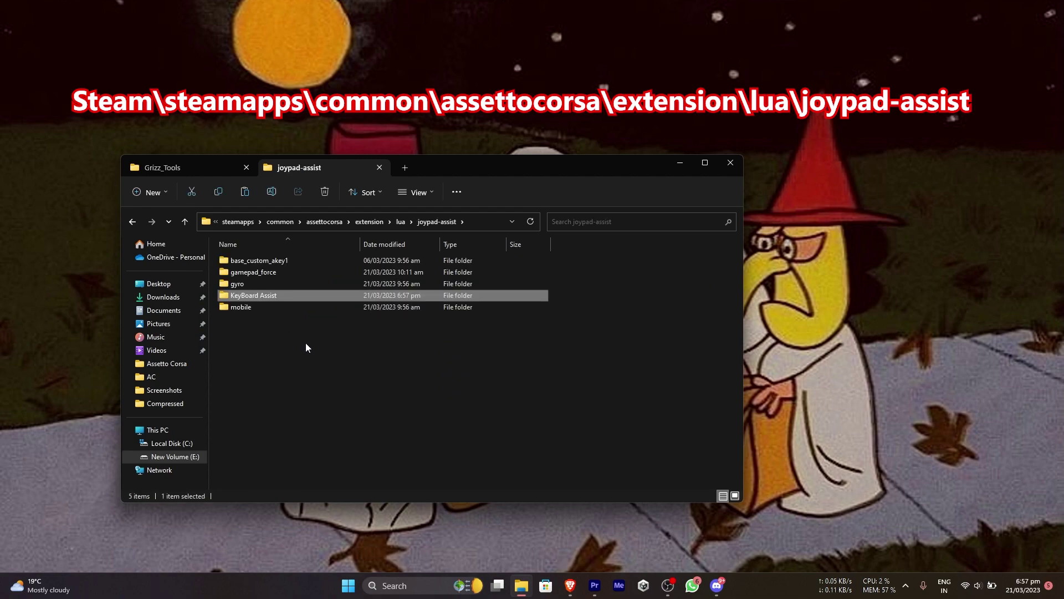
right_click(306, 347)
click(375, 526)
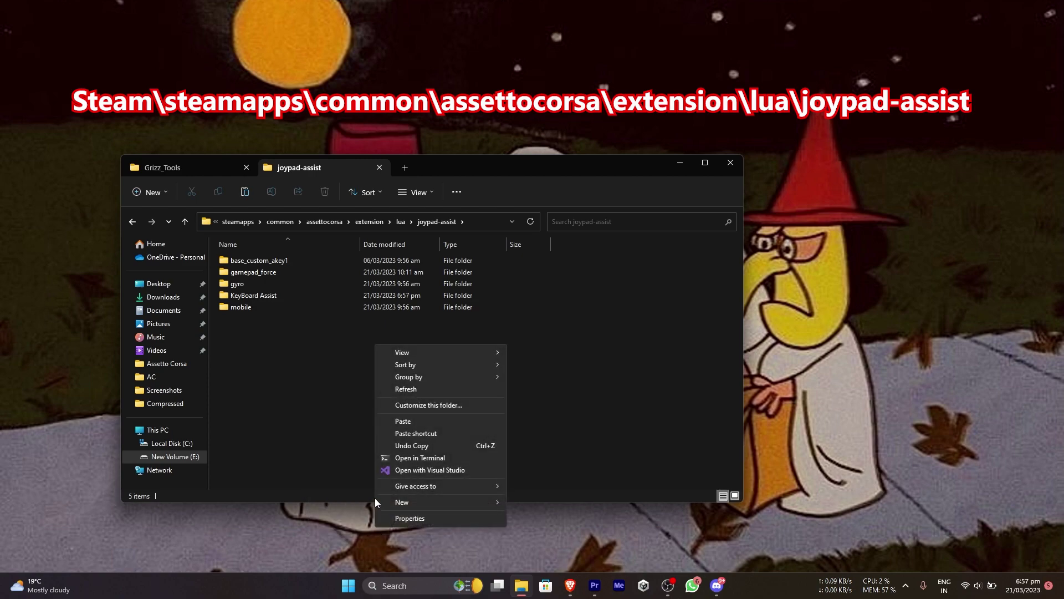
click(401, 391)
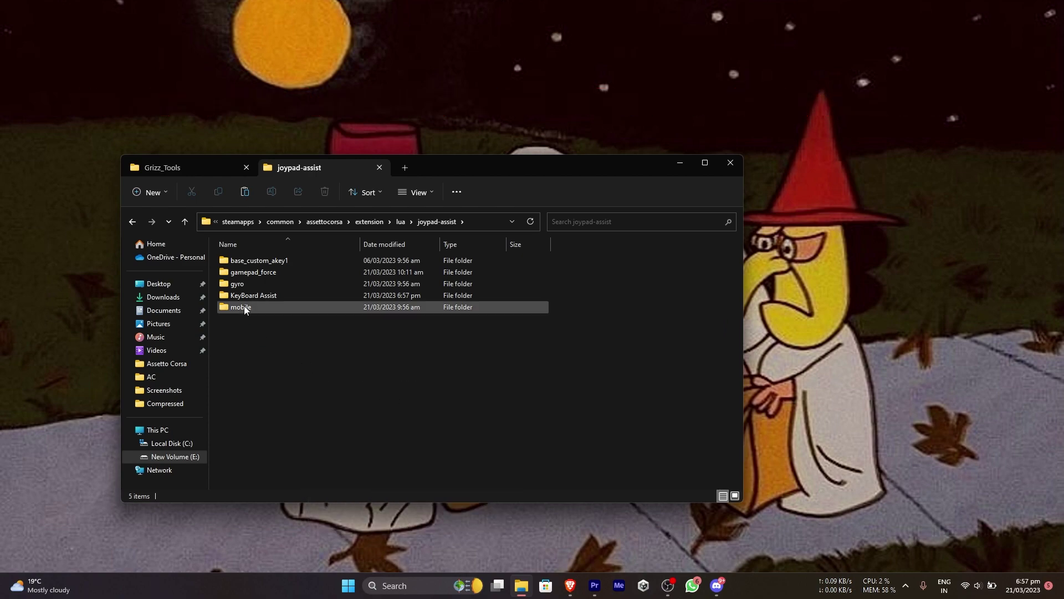
mouse_move(314, 295)
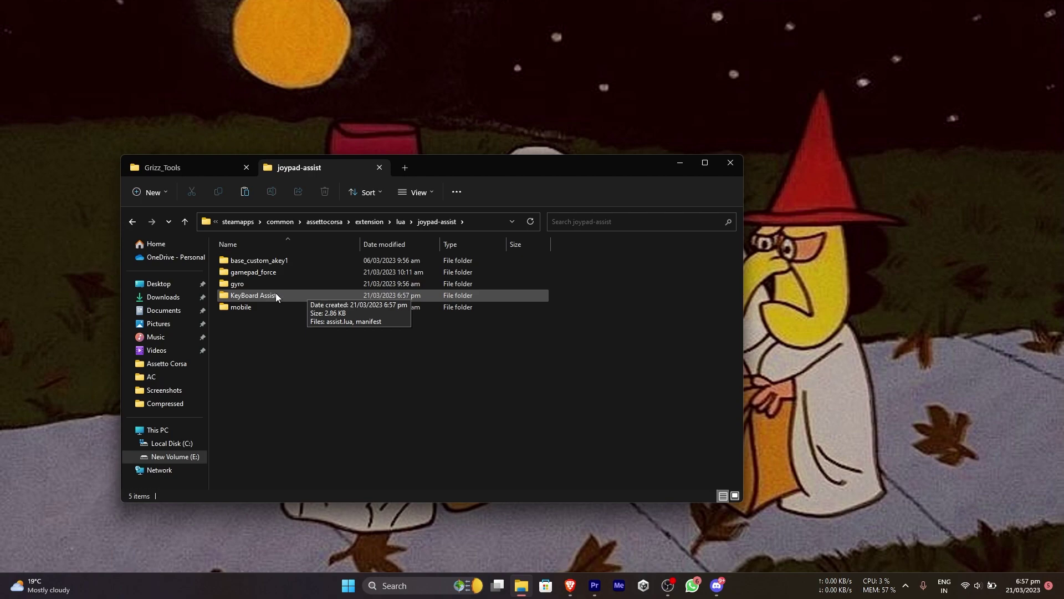
Launch KeyboardSplitter from the Grizz_Tools folder and enlarge its window to show more of the key mappings.
click(188, 172)
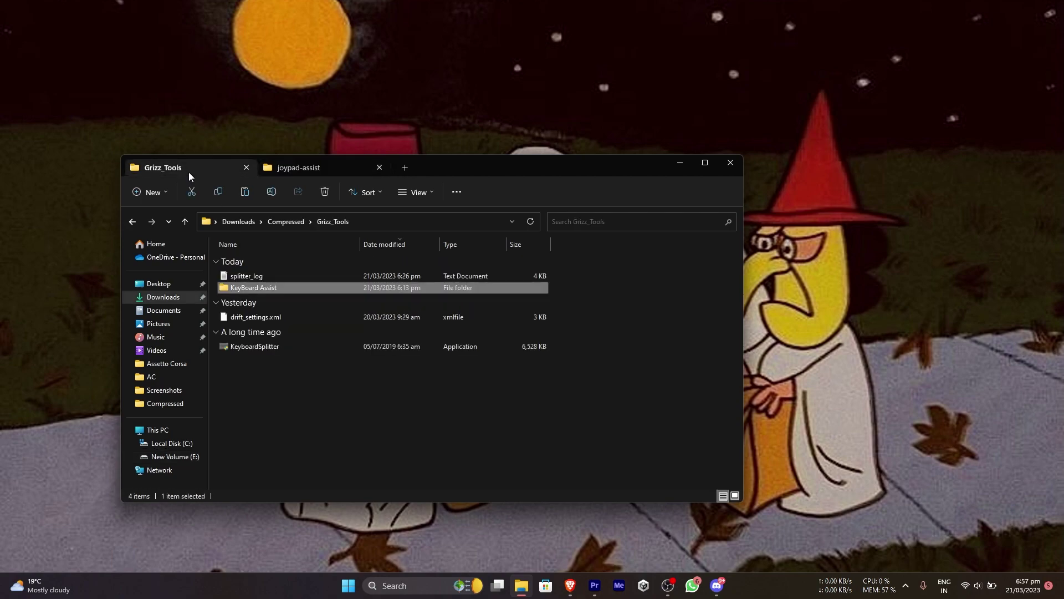
click(297, 348)
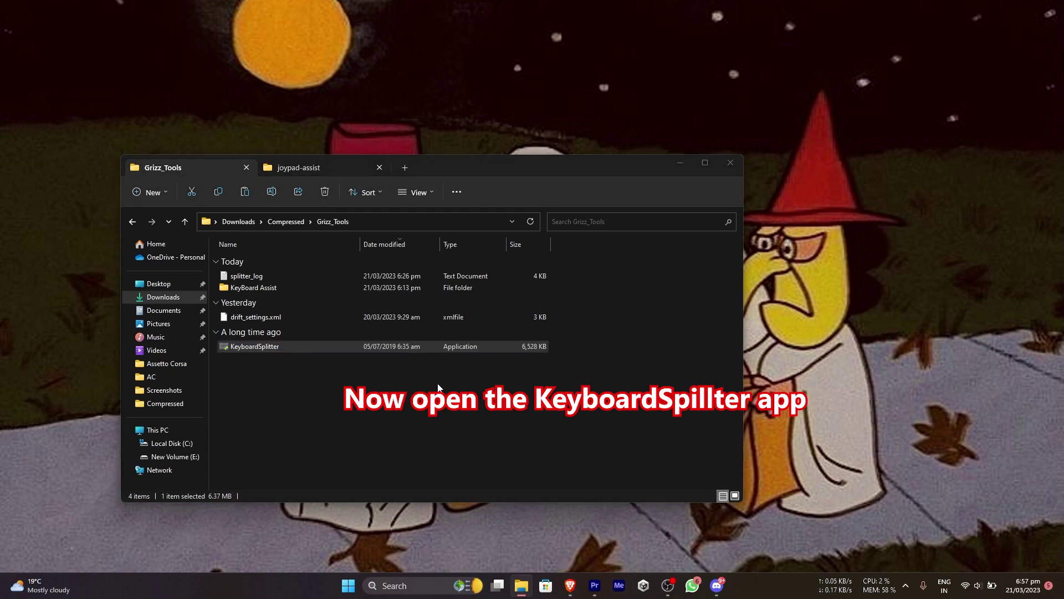
key(Return)
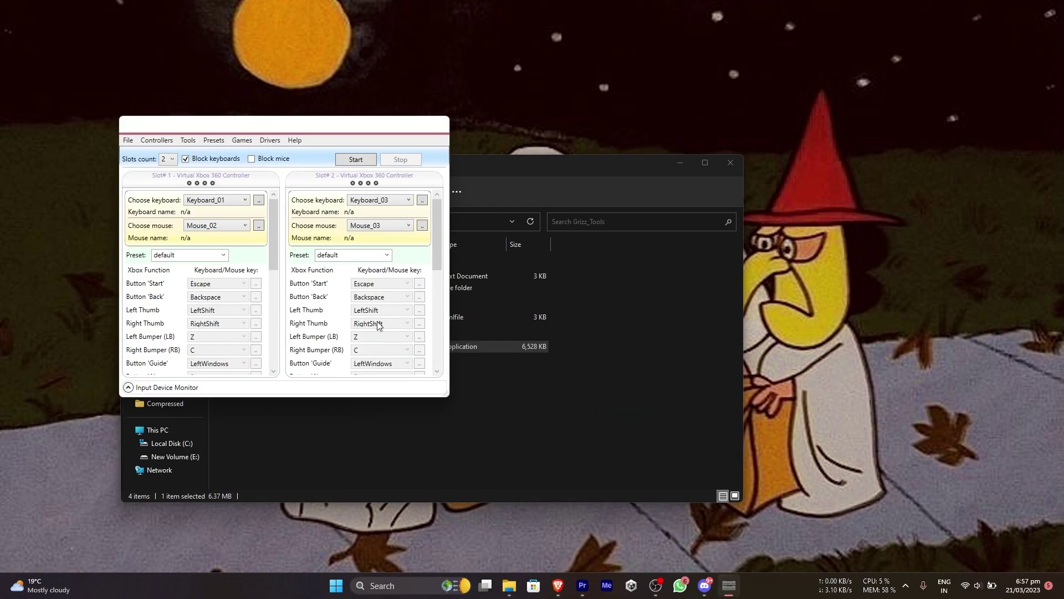
drag(447, 396, 568, 473)
Set the slots count to 1 and turn off keyboard blocking in KeyboardSplitter.
click(175, 160)
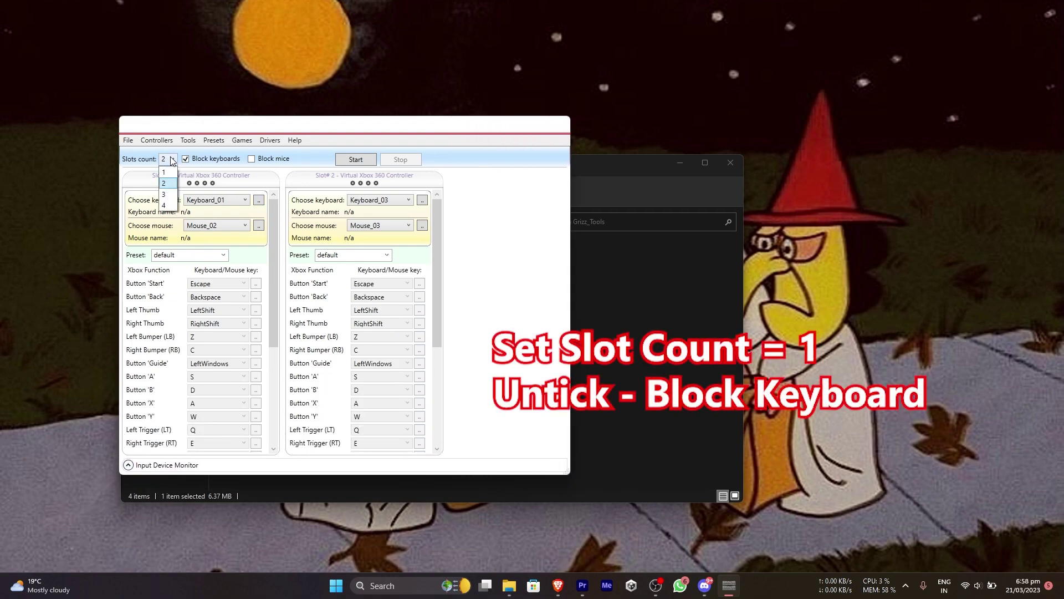
click(170, 173)
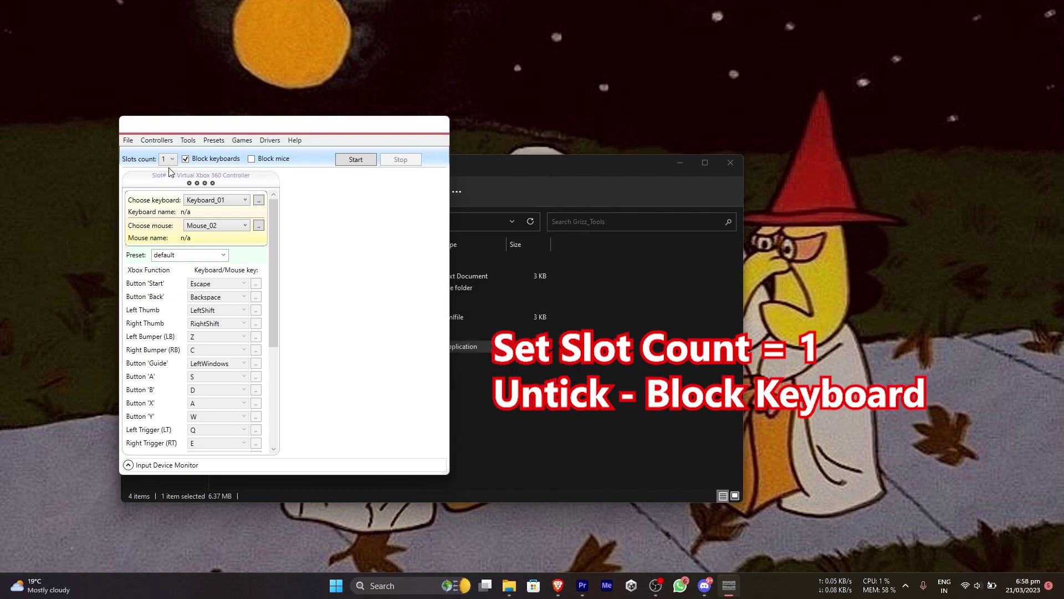
click(205, 161)
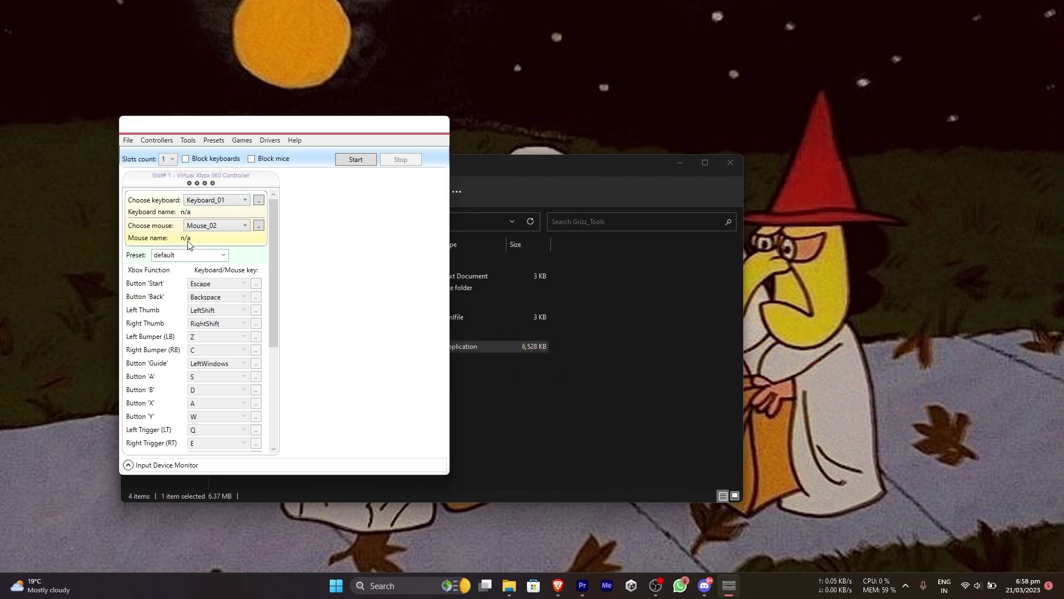
Import the presets from drift_settings.xml in Downloads\Compressed\Grizz_Tools, allowing the default preset to be overwritten.
click(214, 141)
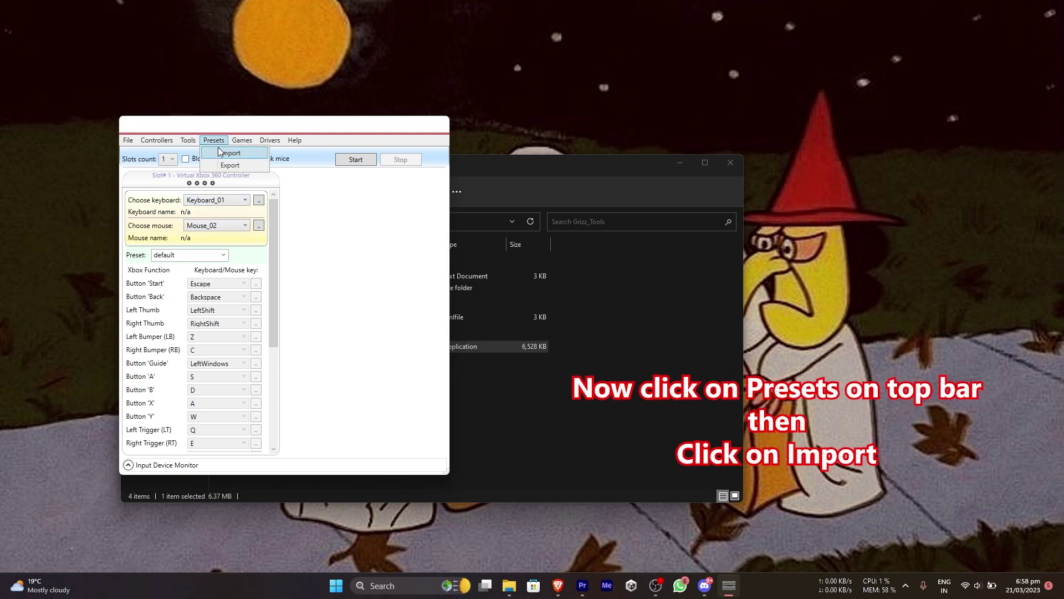
click(229, 153)
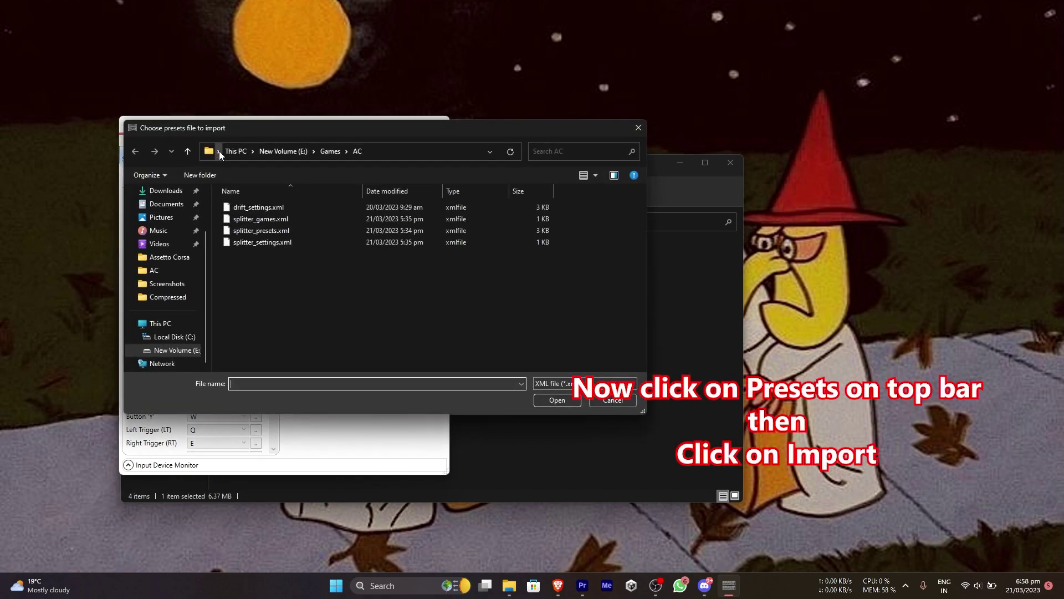
click(279, 152)
click(174, 190)
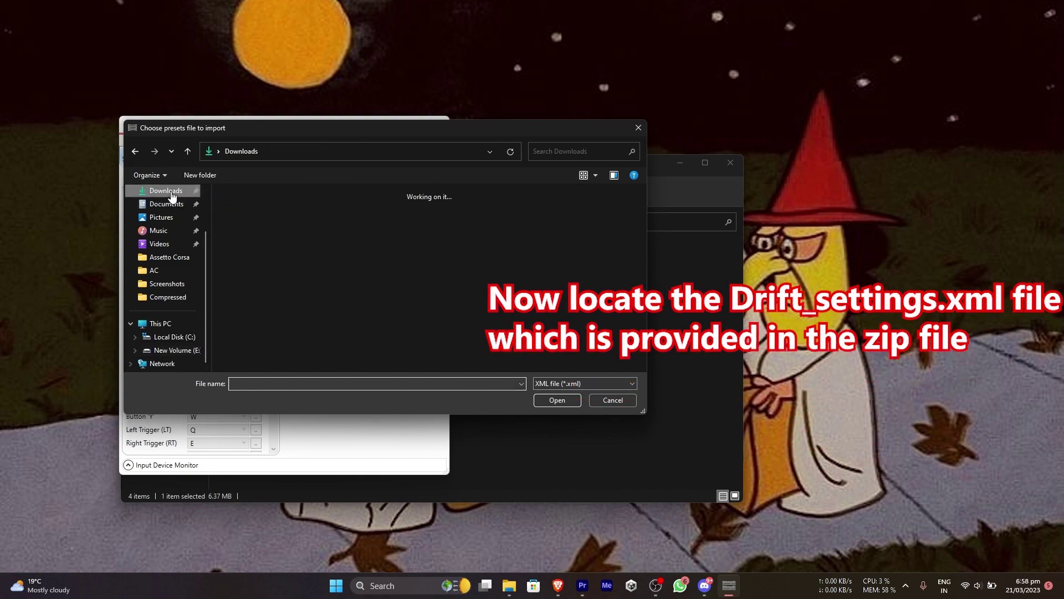
double_click(245, 215)
double_click(257, 220)
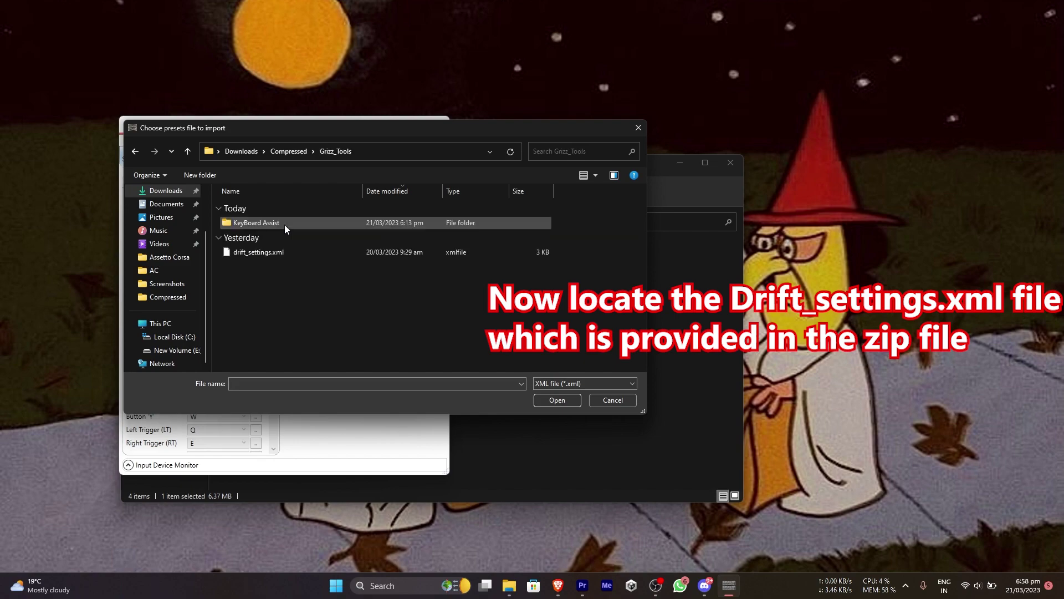
double_click(305, 253)
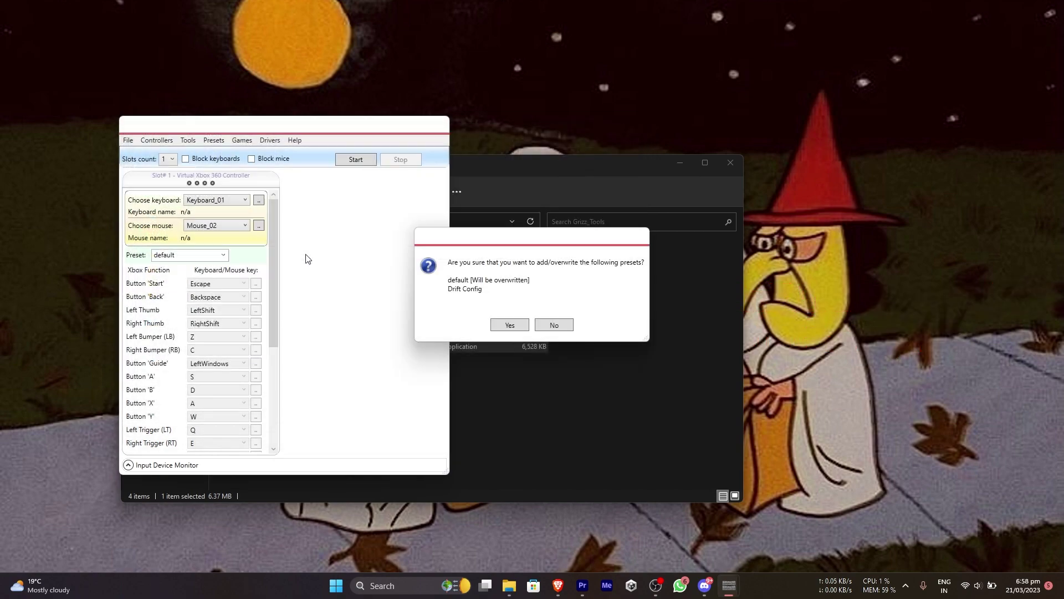
click(518, 330)
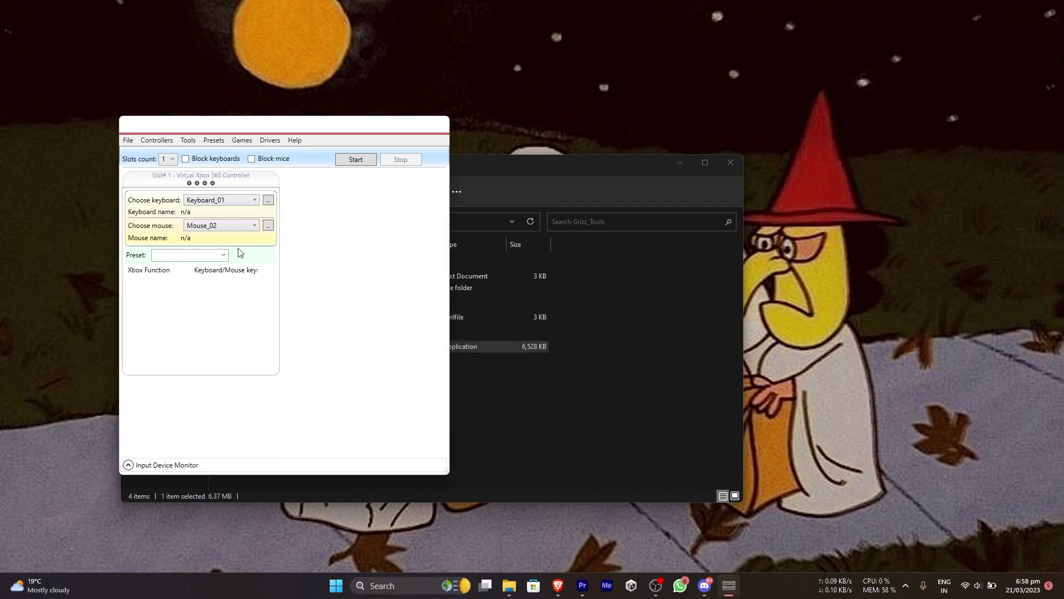
Apply the Drift Config preset to slot 1 and start the virtual controller emulation.
click(226, 256)
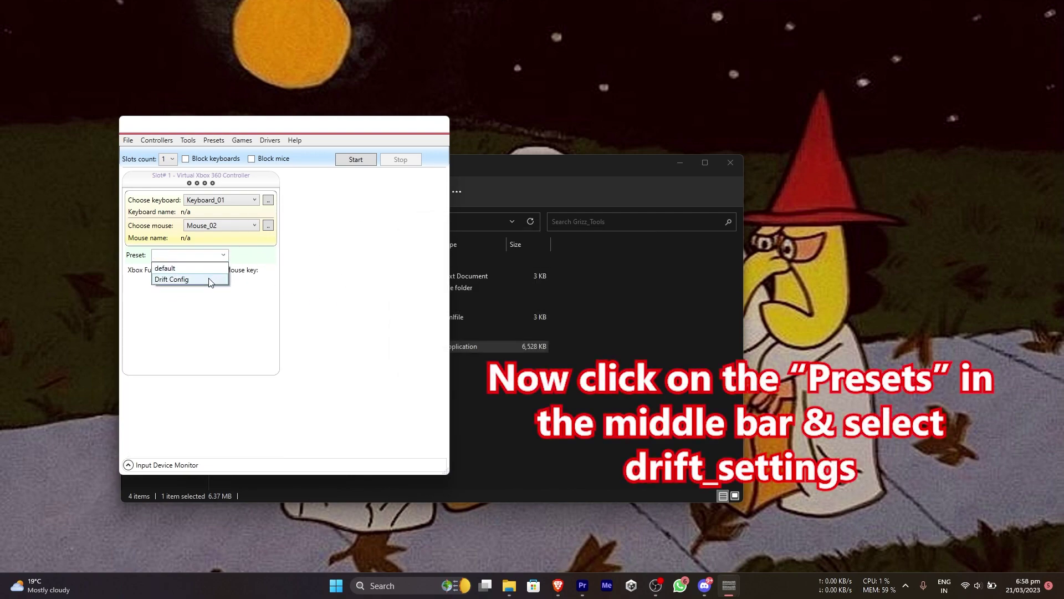
click(209, 279)
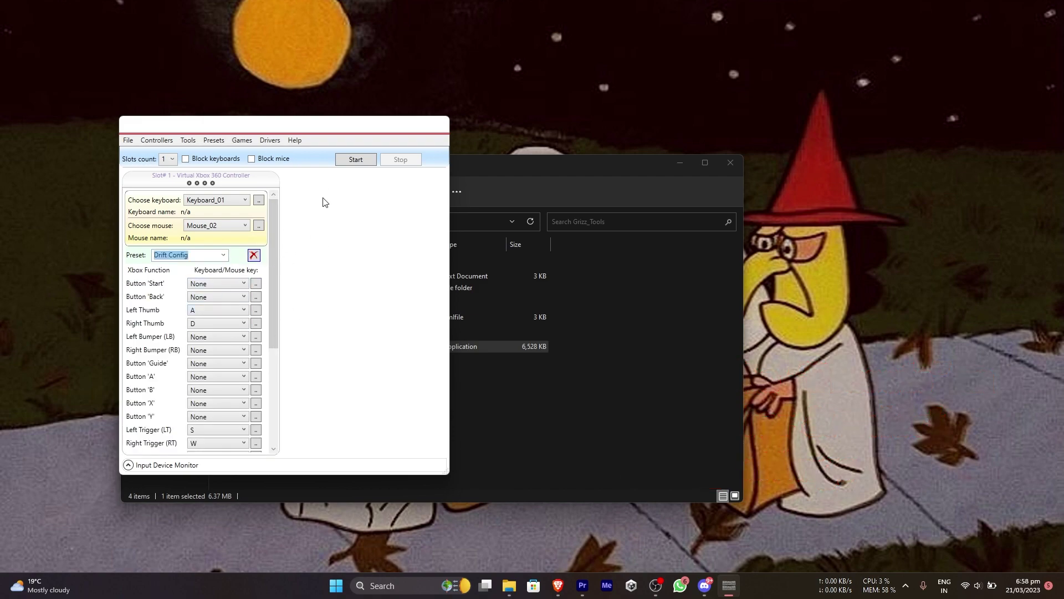
click(350, 165)
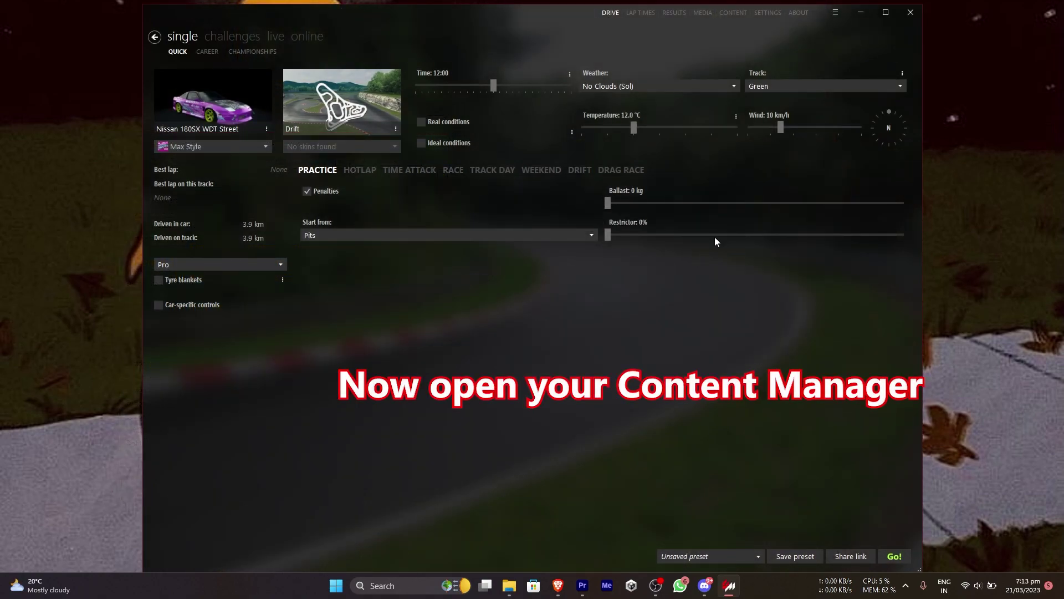
In Content Manager's Custom Shaders Patch settings, keep the Gamepad FX script active and choose A7-Assist v1 for Keyboard as the script used.
click(764, 12)
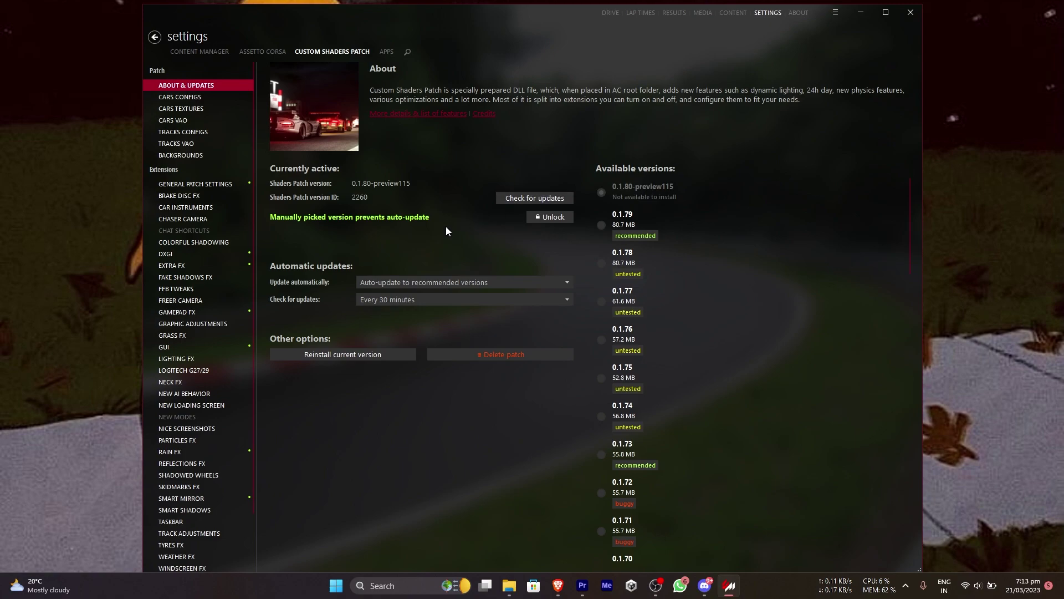
click(194, 312)
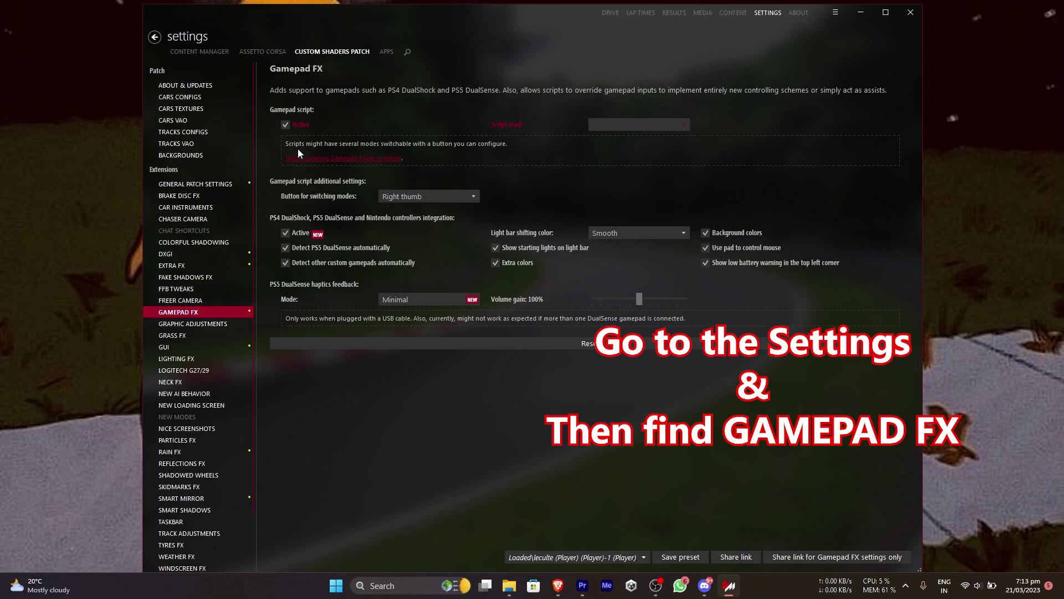
click(295, 125)
click(295, 125)
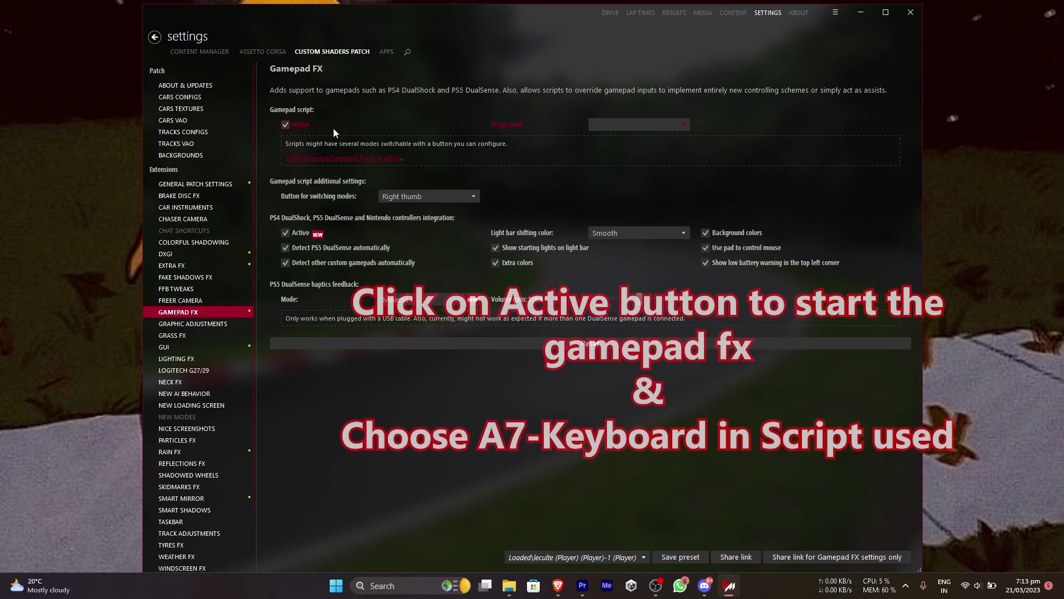
click(601, 126)
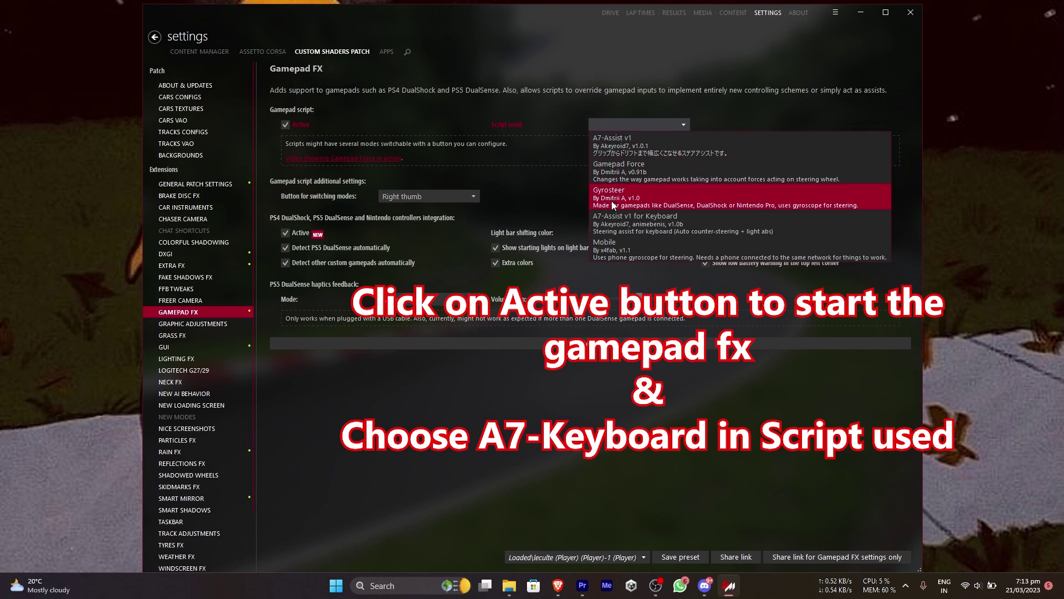
click(647, 222)
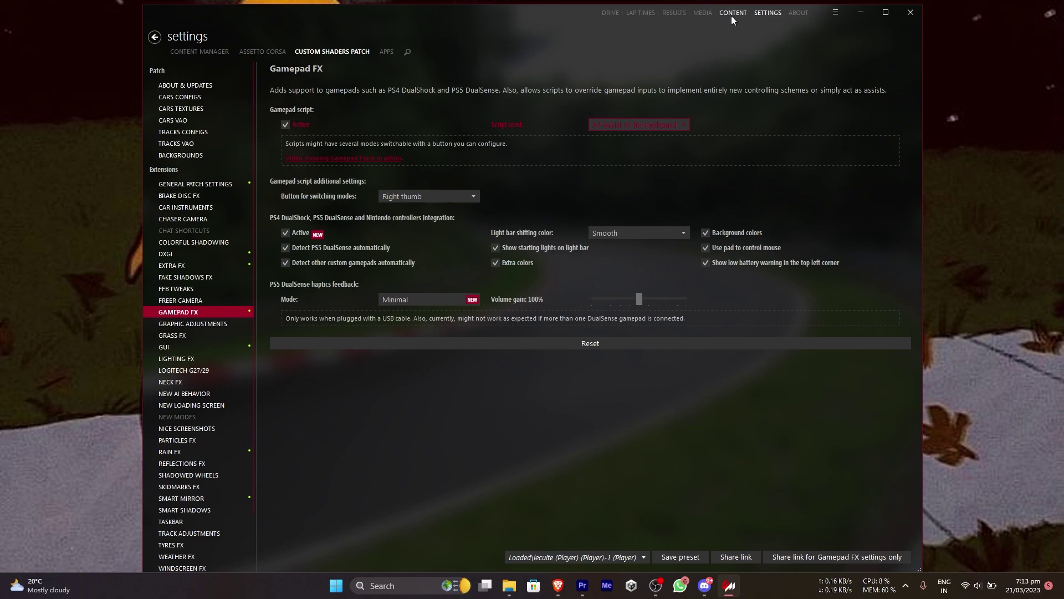
Review Assetto Corsa's main gamepad control settings, the steering wheel limit in the View & UI settings, and the Video settings.
click(262, 51)
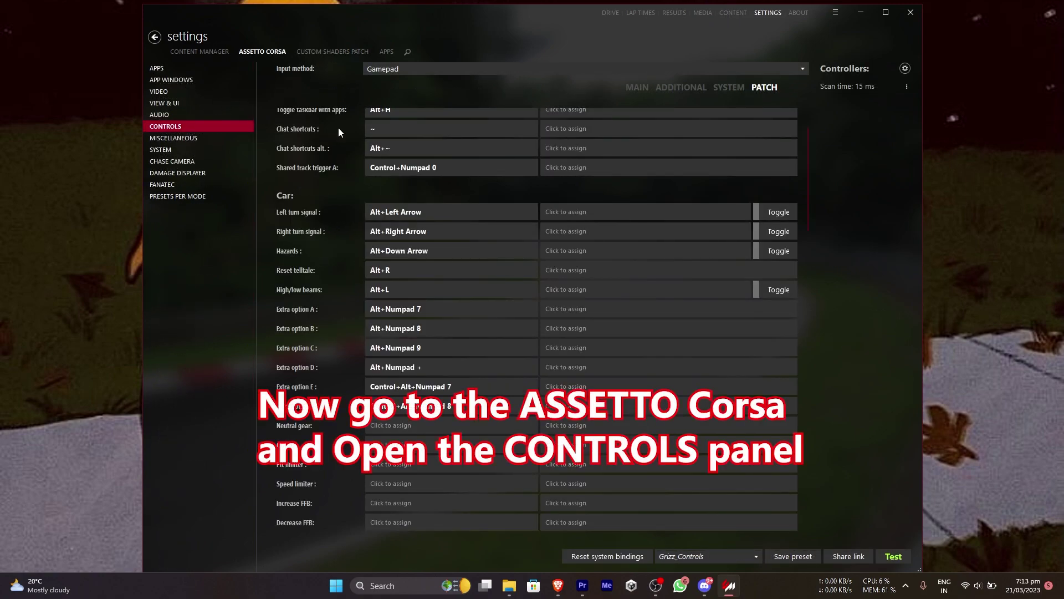
click(634, 88)
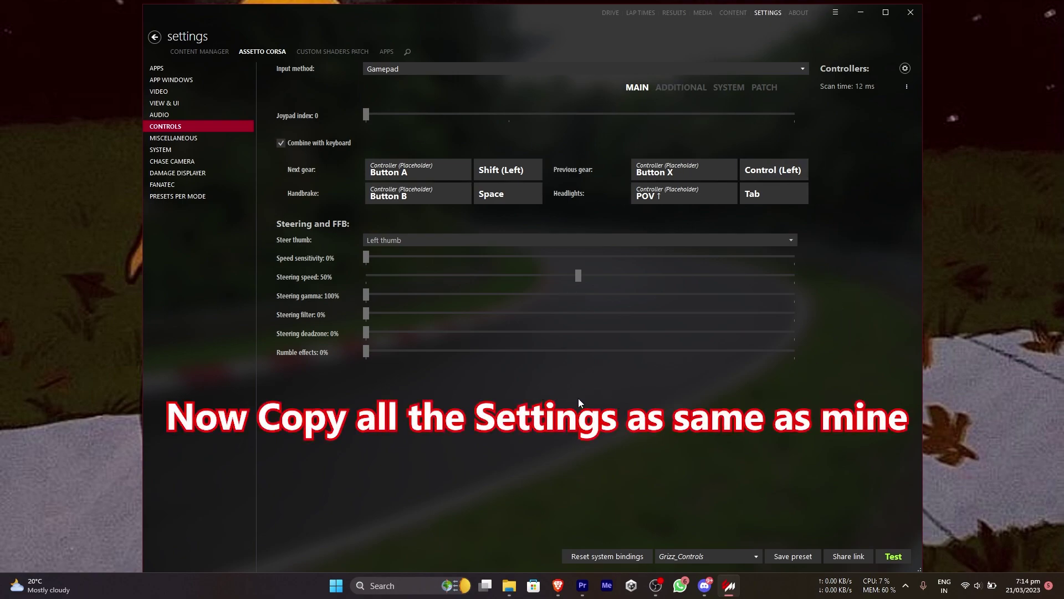
click(200, 102)
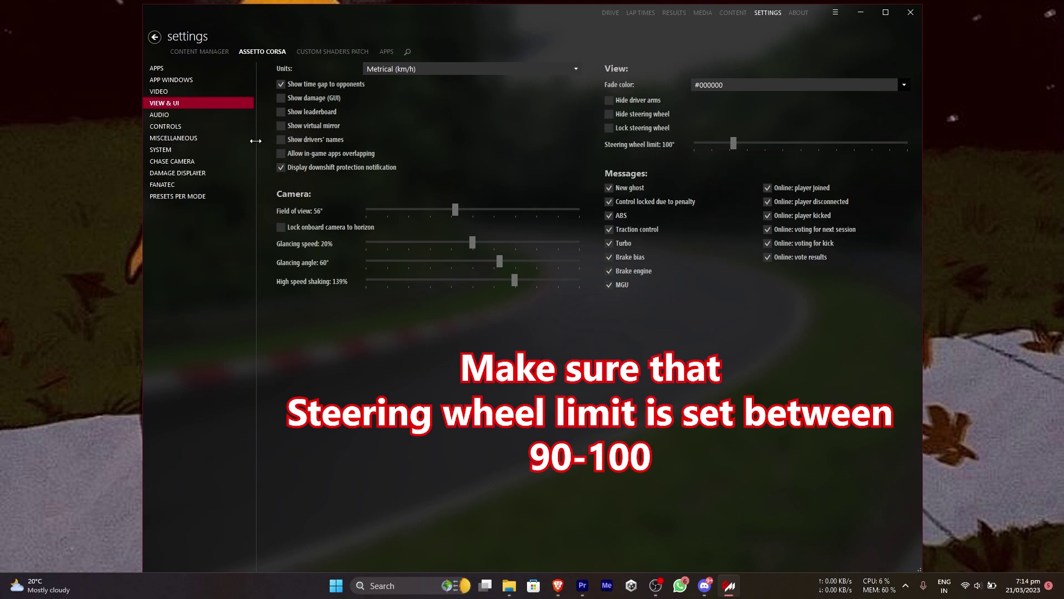
click(173, 91)
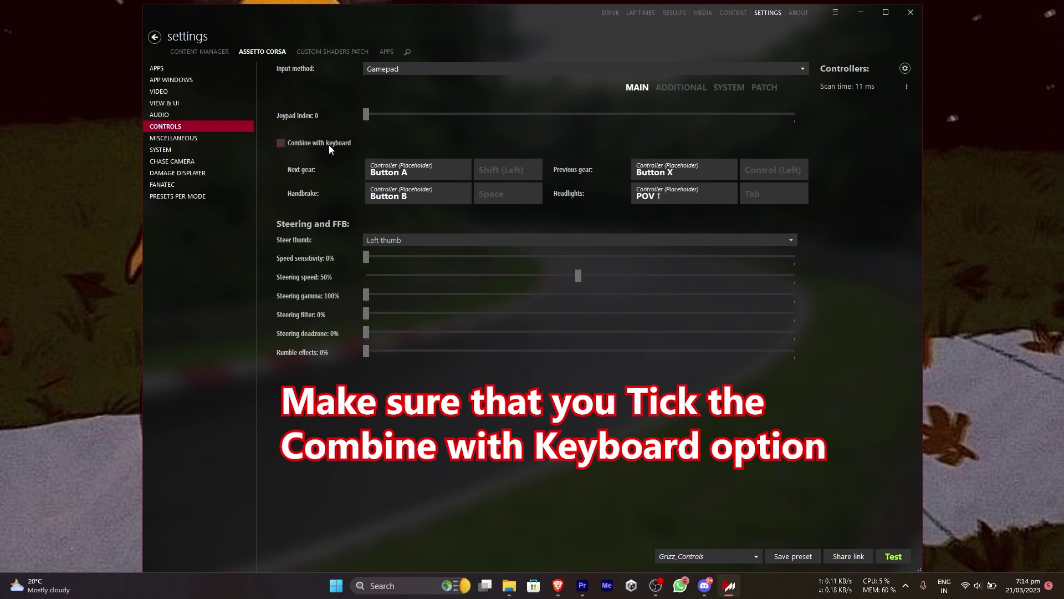
Enable Combine with keyboard and assign Shift (Left) to next gear, Space to handbrake, Control (Left) to previous gear and Tab to headlights.
click(330, 146)
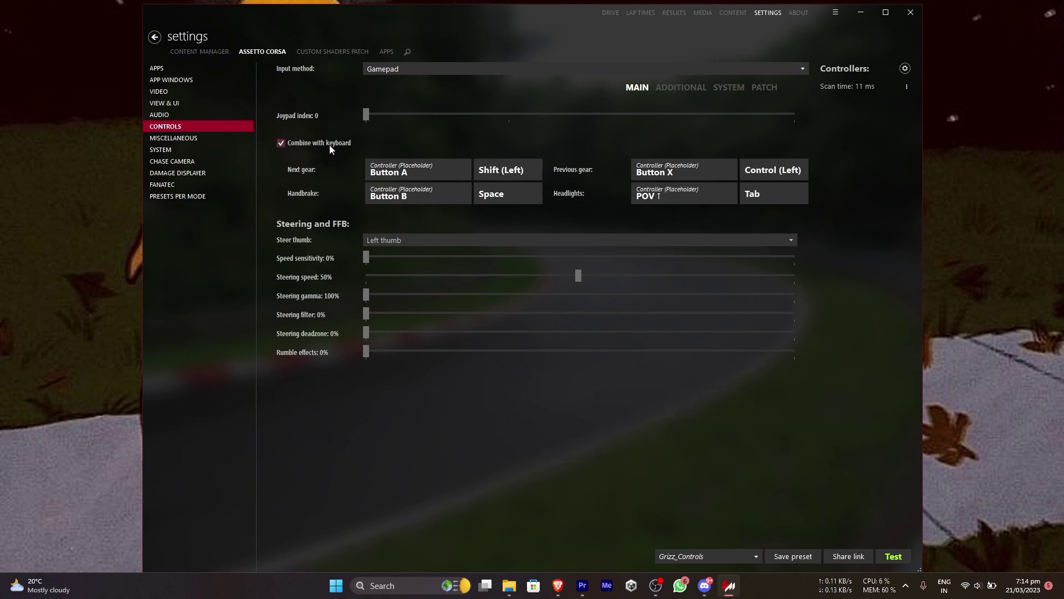
click(521, 172)
key(shift)
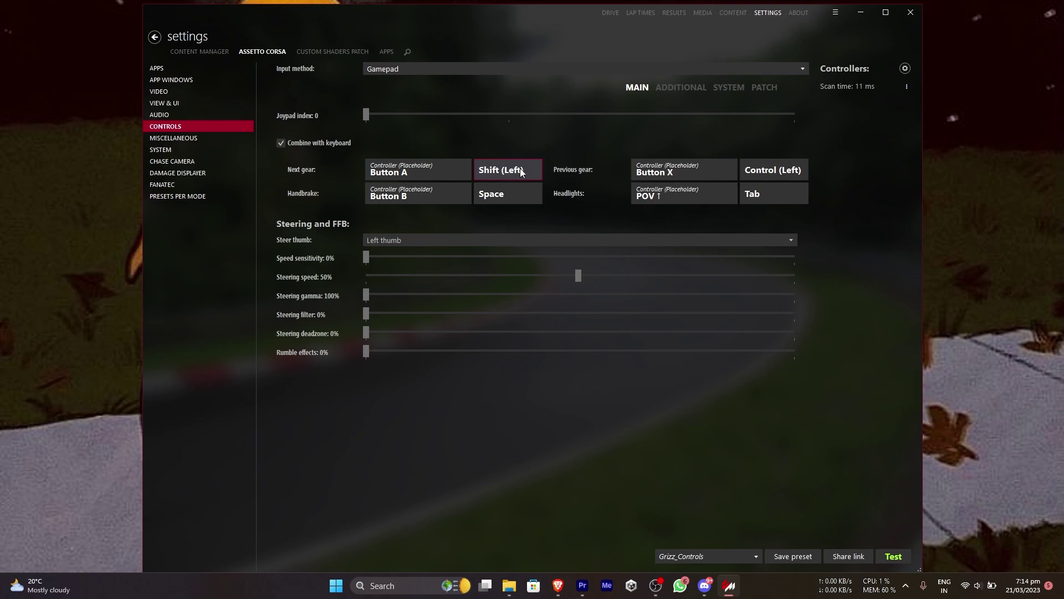
click(520, 192)
key(space)
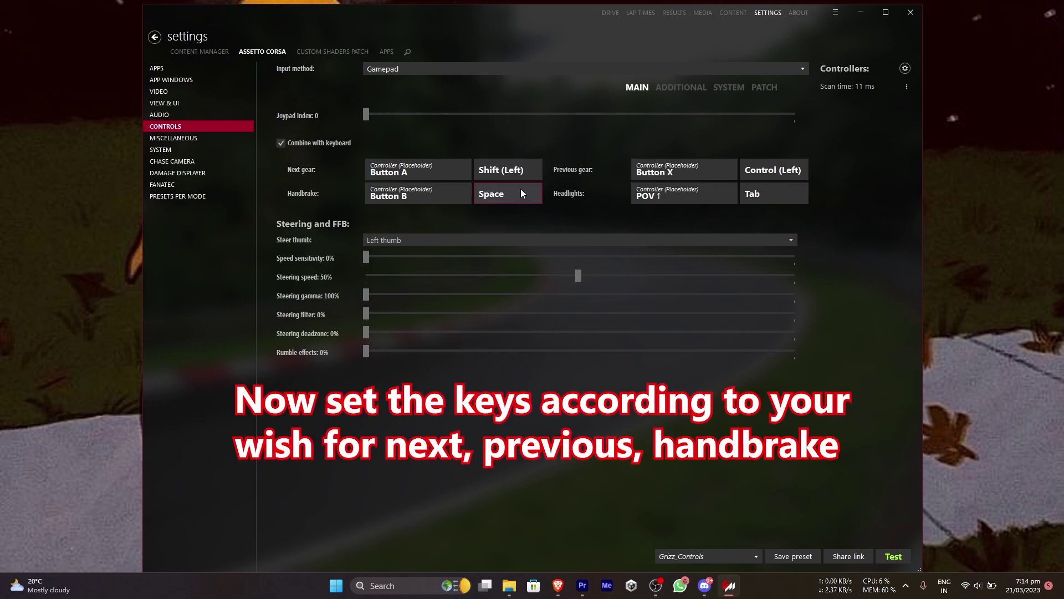
click(774, 172)
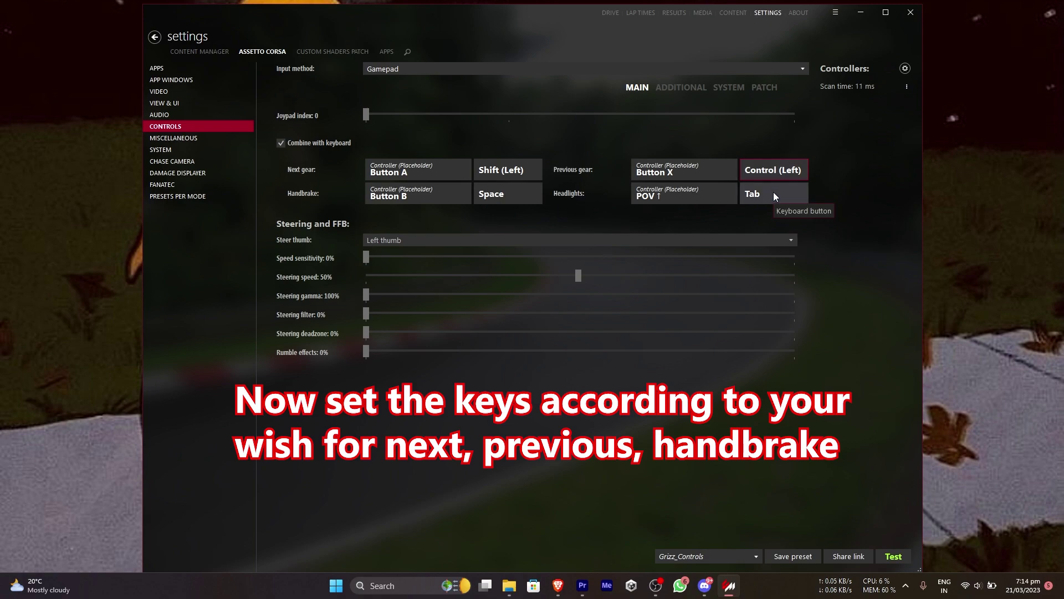
click(774, 194)
key(Tab)
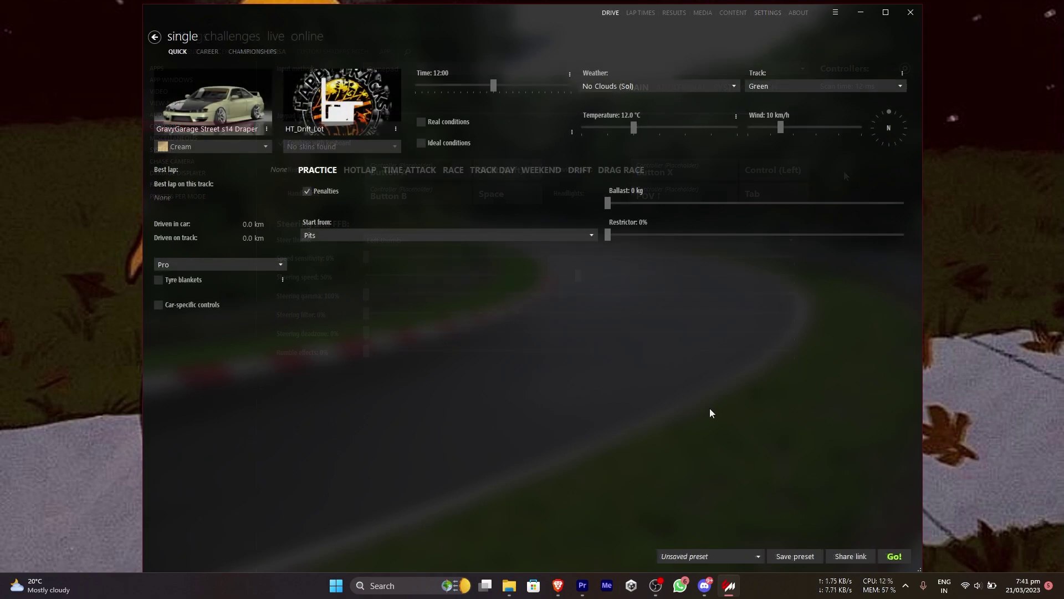
Start the practice session and drift the car through the city streets with keyboard throttle, steering in both directions and handbrake.
click(895, 558)
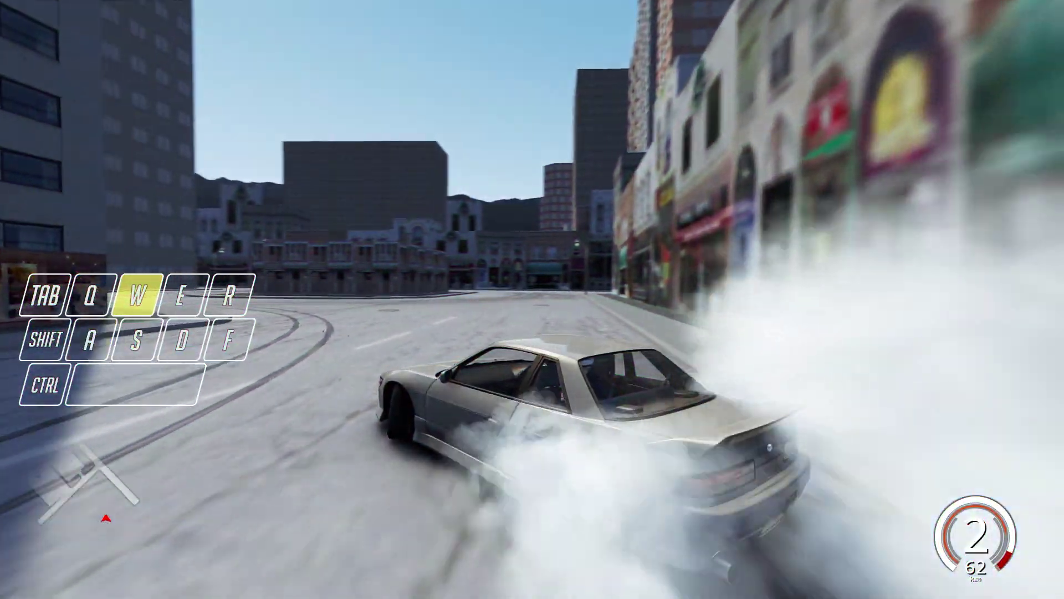
key(w)
key(d)
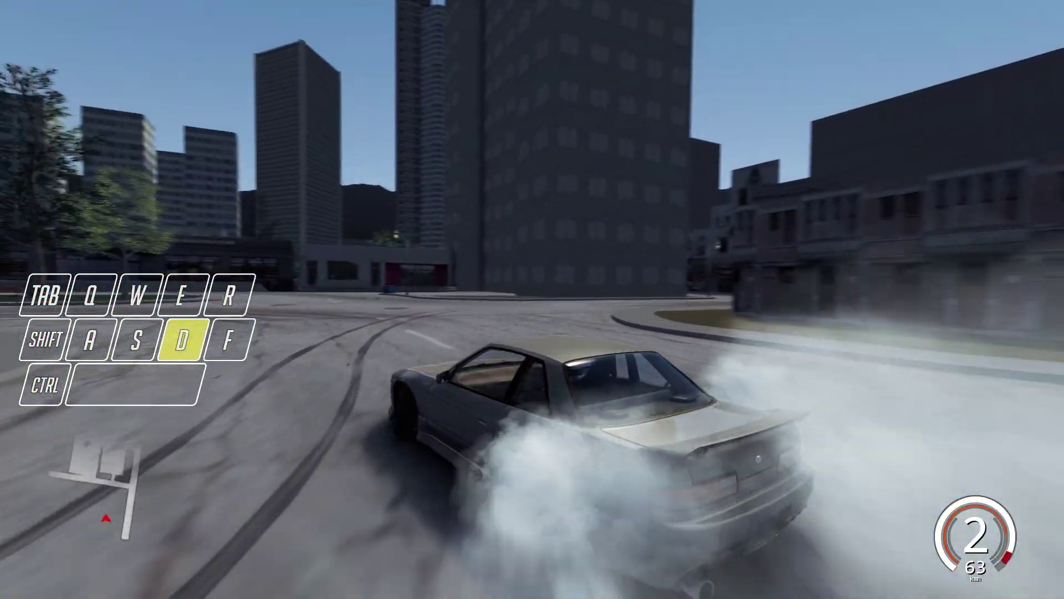
key(w)
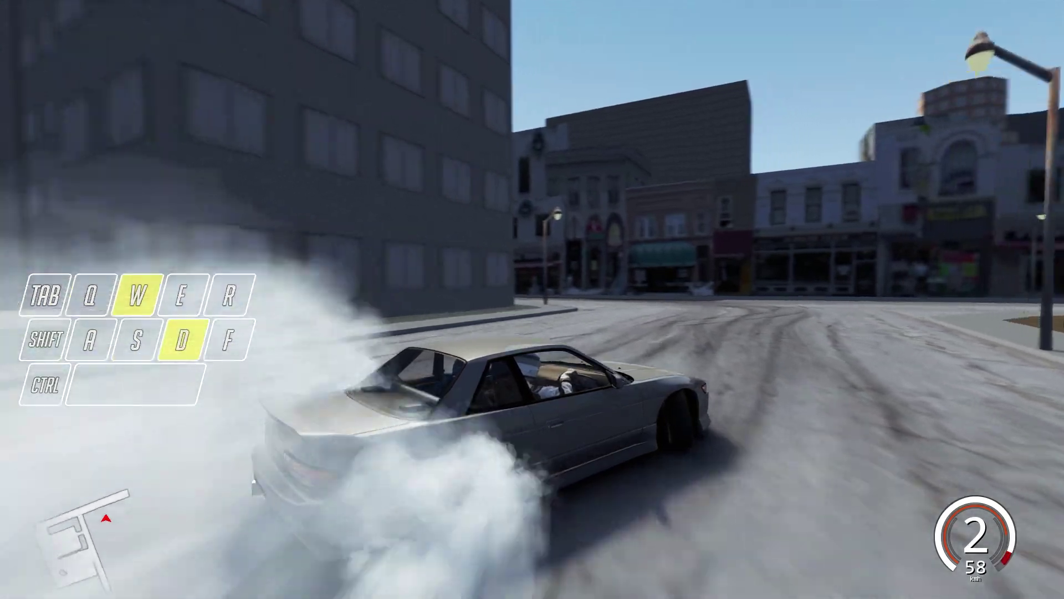
key(w)
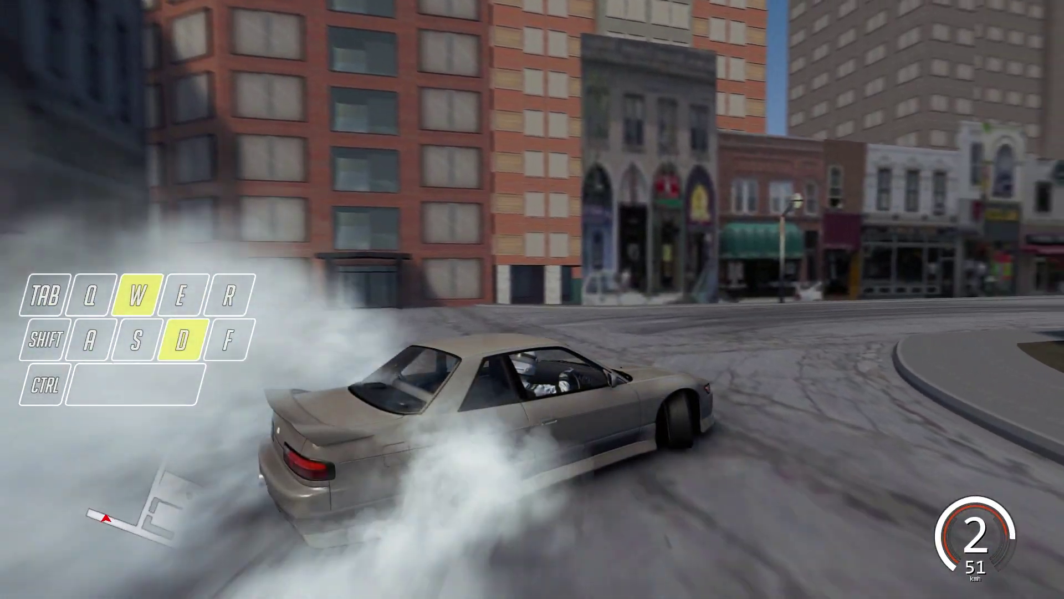
key(d)
key(d)
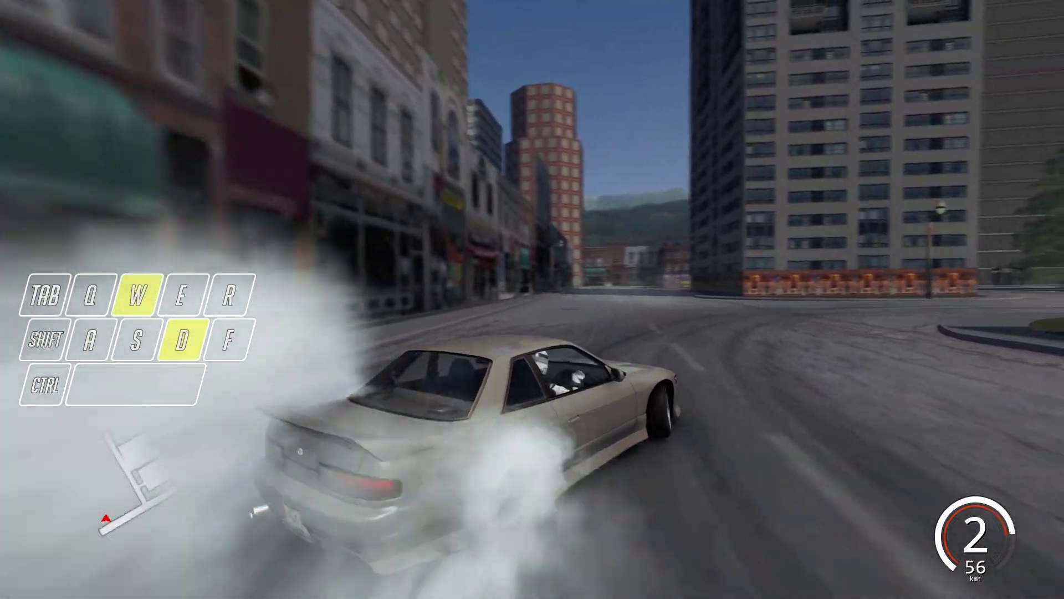
key(a)
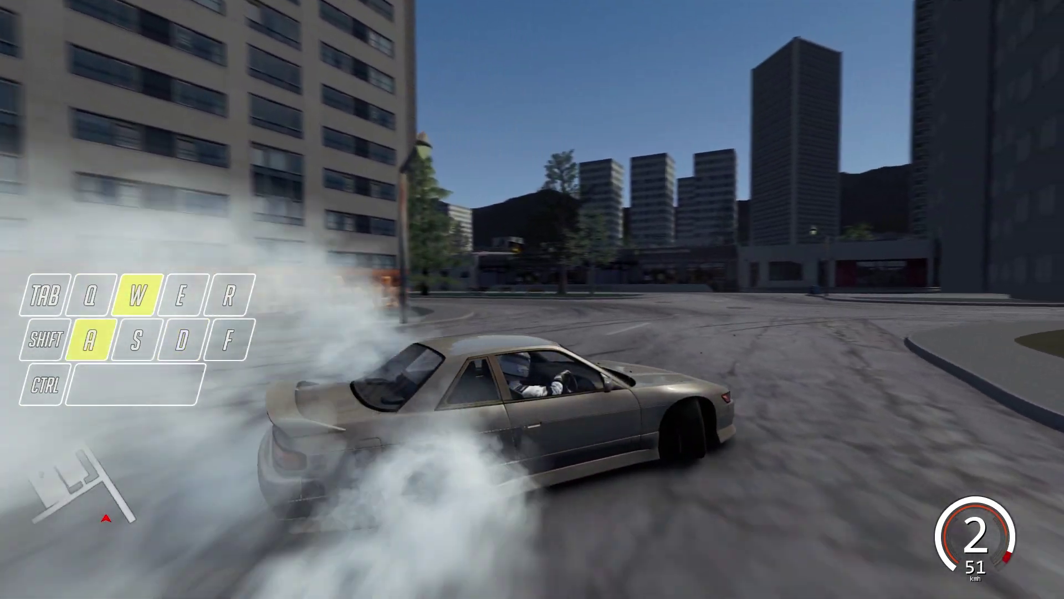
key(w)
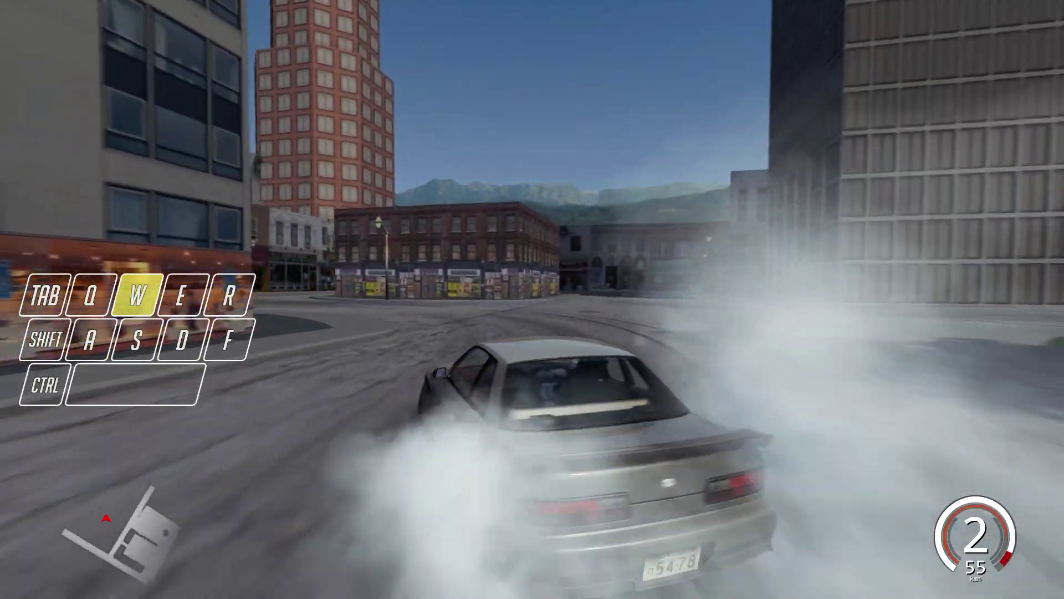
key(space)
key(a)
key(w)
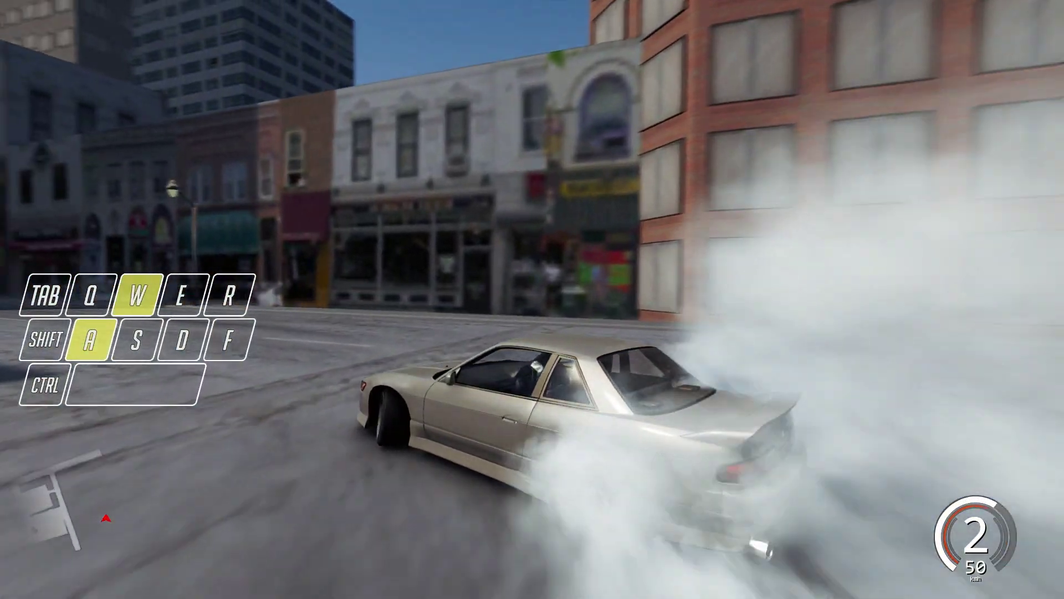
key(a)
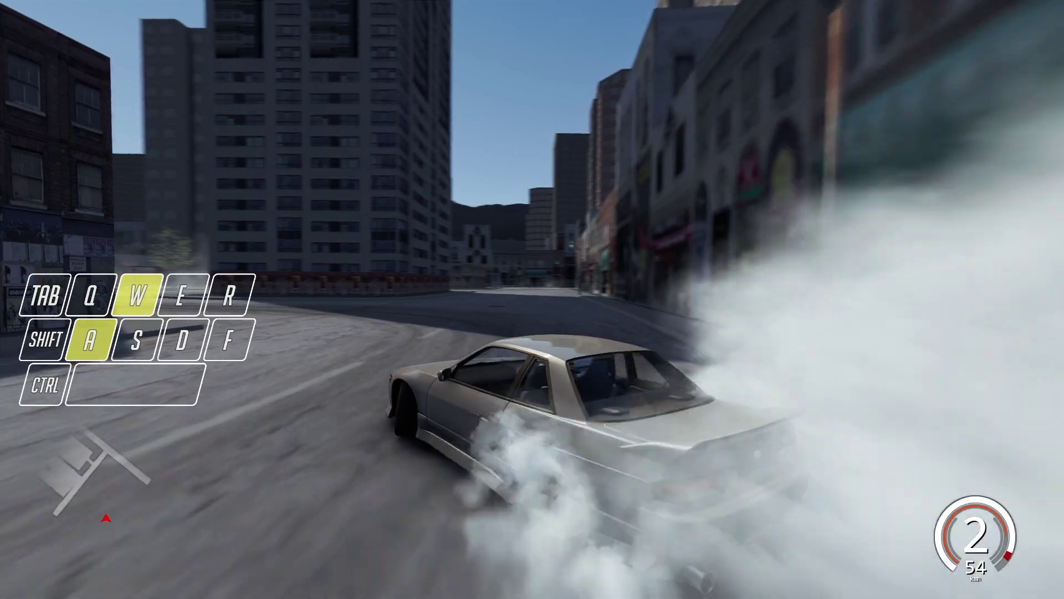
key(d)
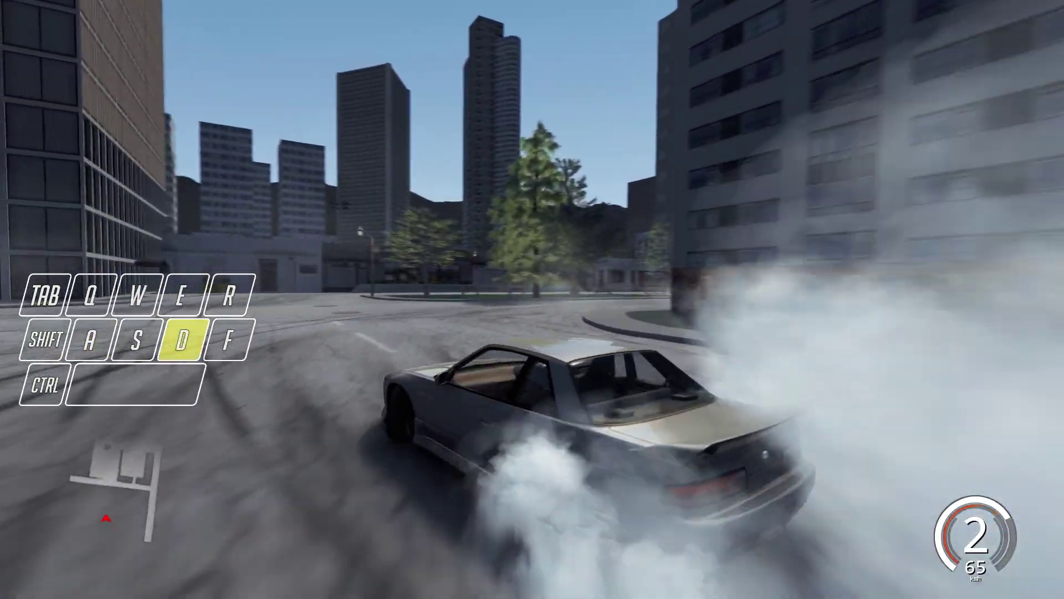
key(w)
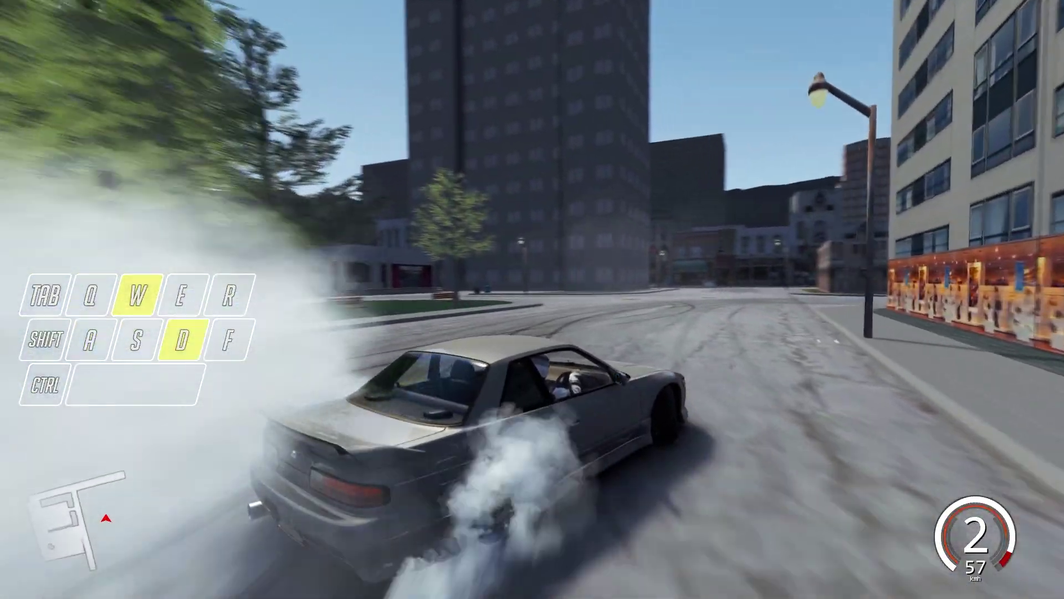